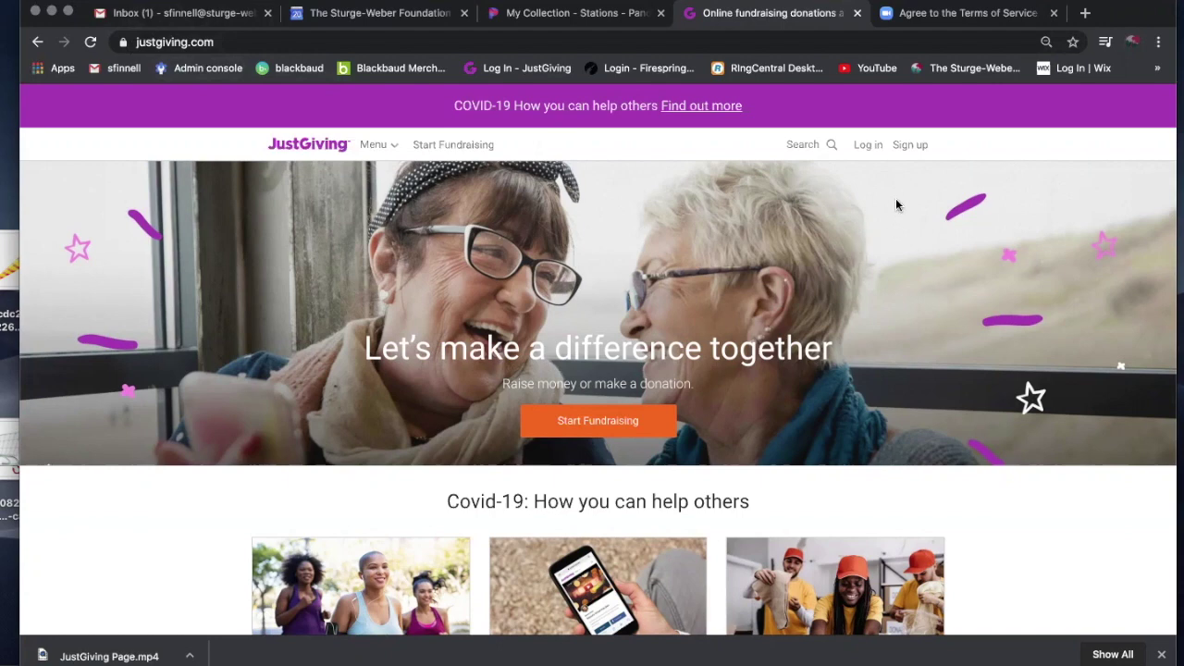
# Open the sign-up form, choose 'No thanks' to marketing emails, then return to the home page.
pyautogui.click(905, 146)
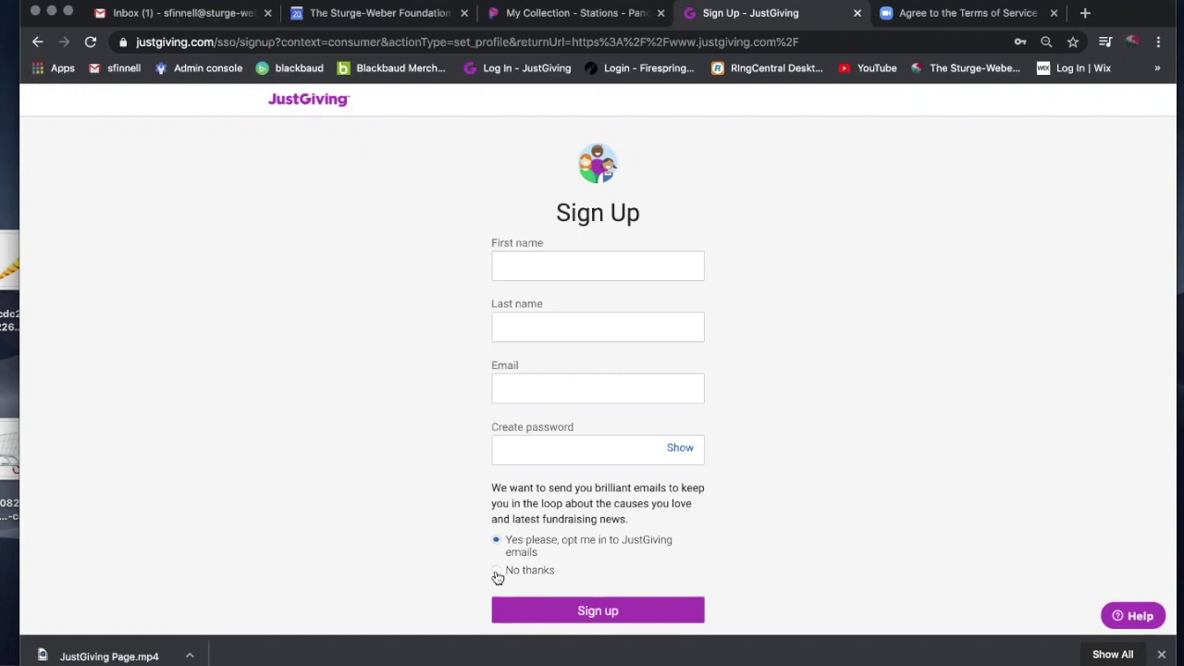
pyautogui.click(497, 572)
pyautogui.click(37, 41)
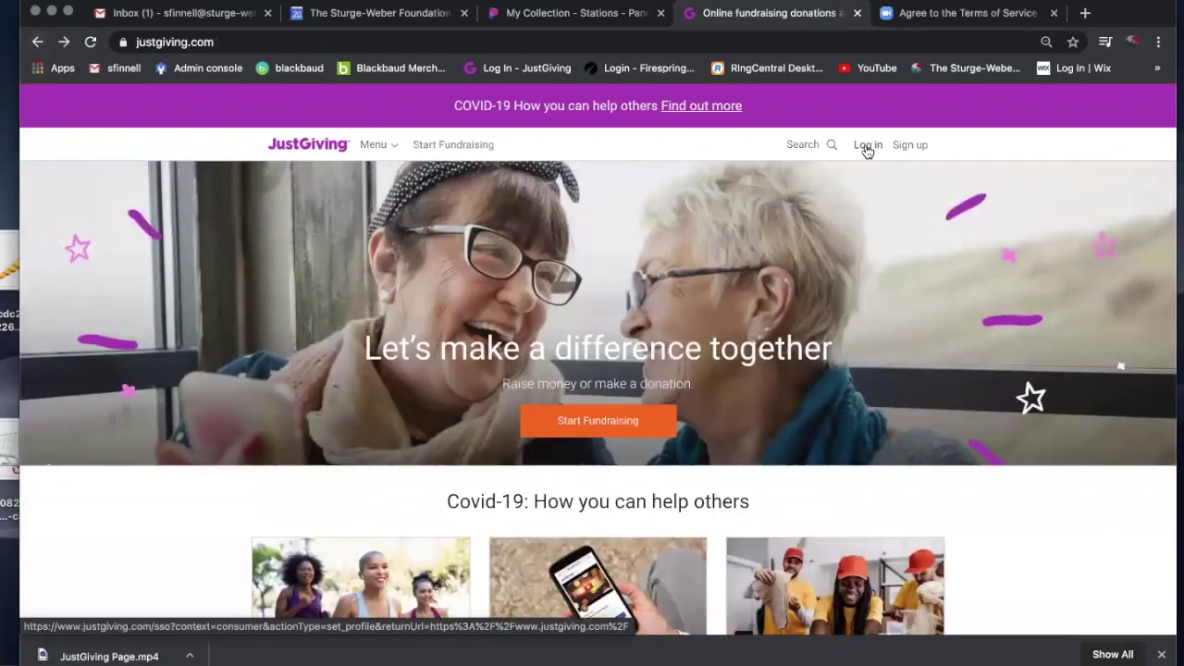
# On the log-in form, replace the pre-filled e-mail with the other account's e-mail address.
pyautogui.click(865, 145)
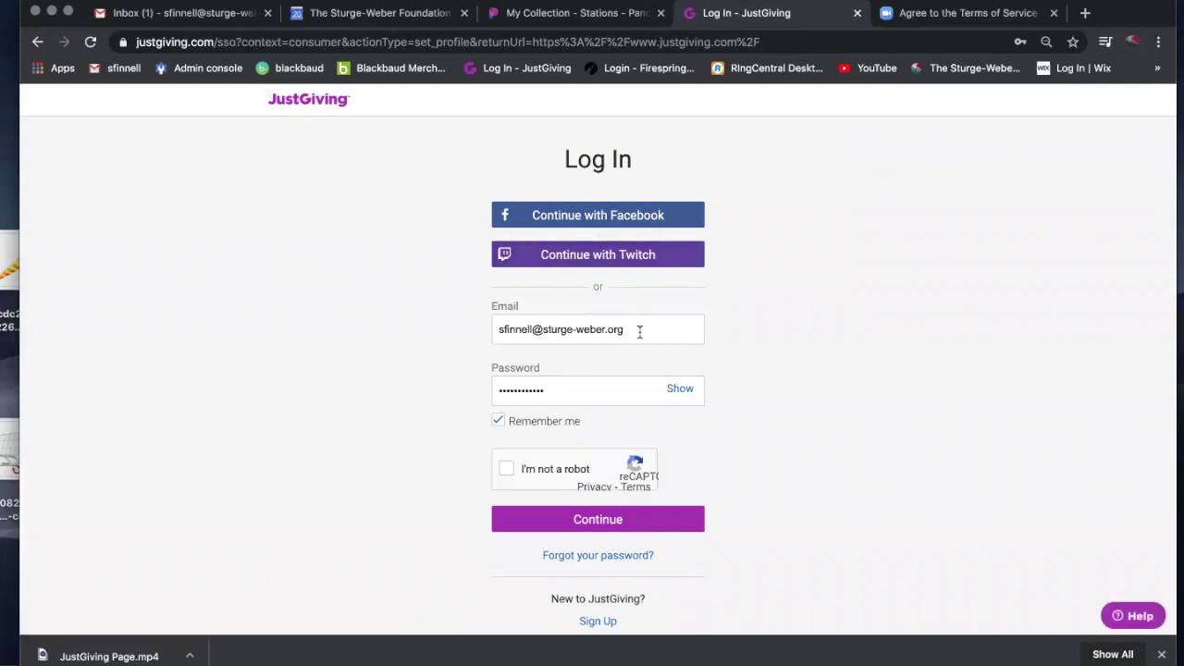
pyautogui.moveTo(639, 331); pyautogui.dragTo(457, 331)
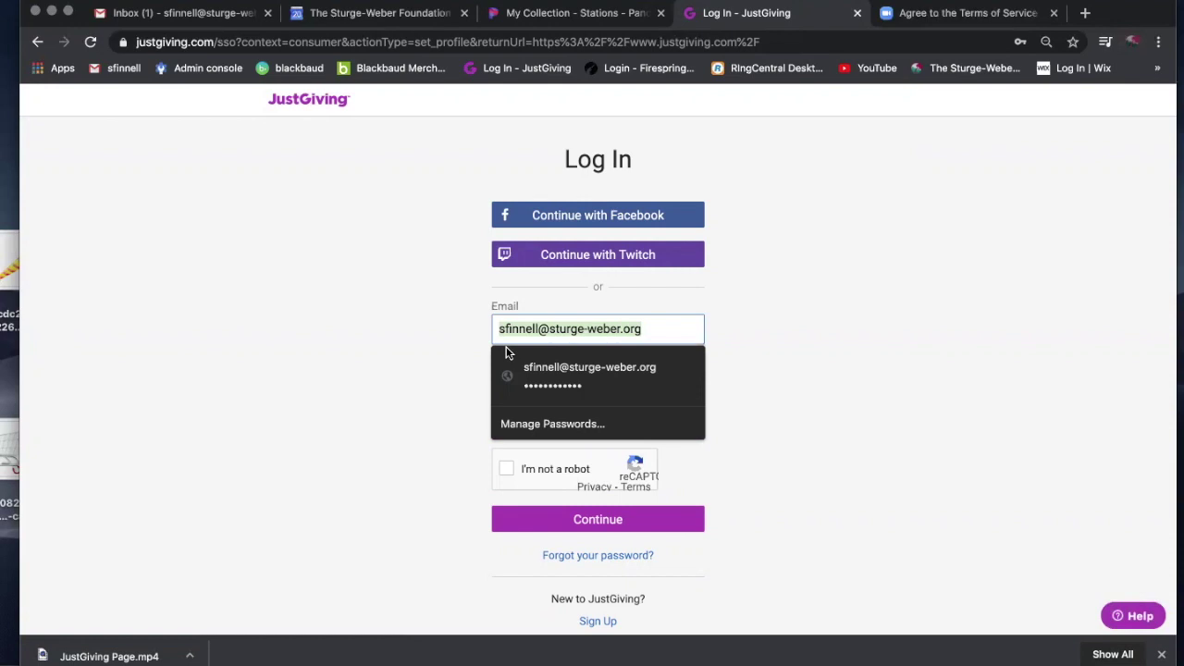
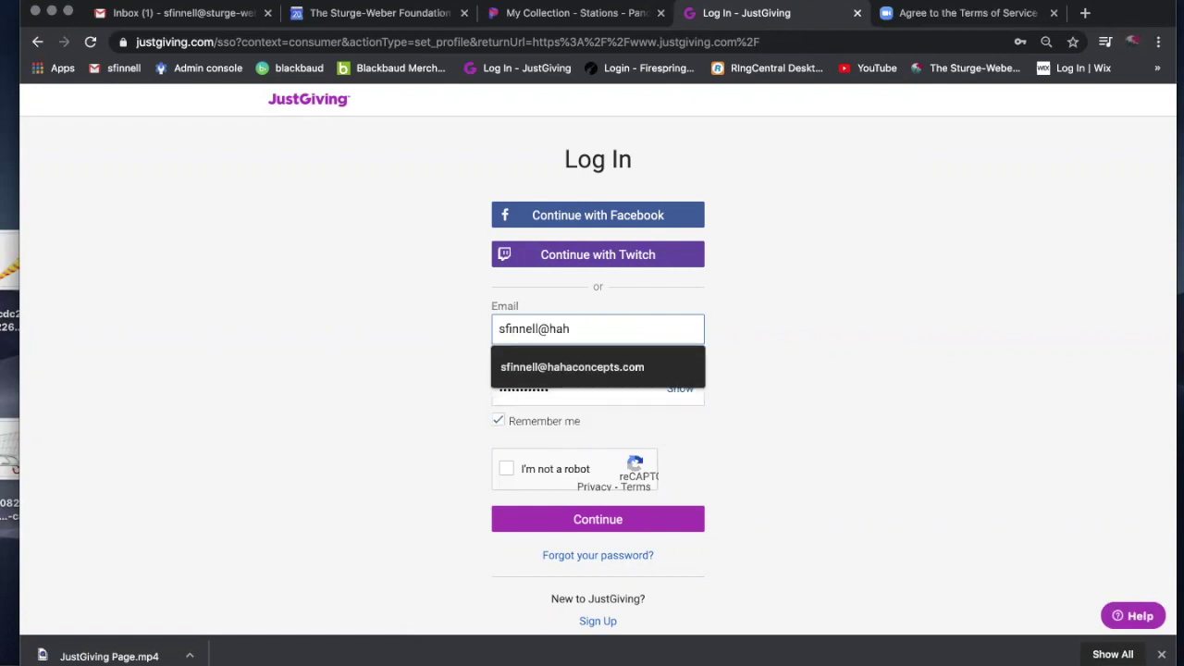
pyautogui.click(551, 366)
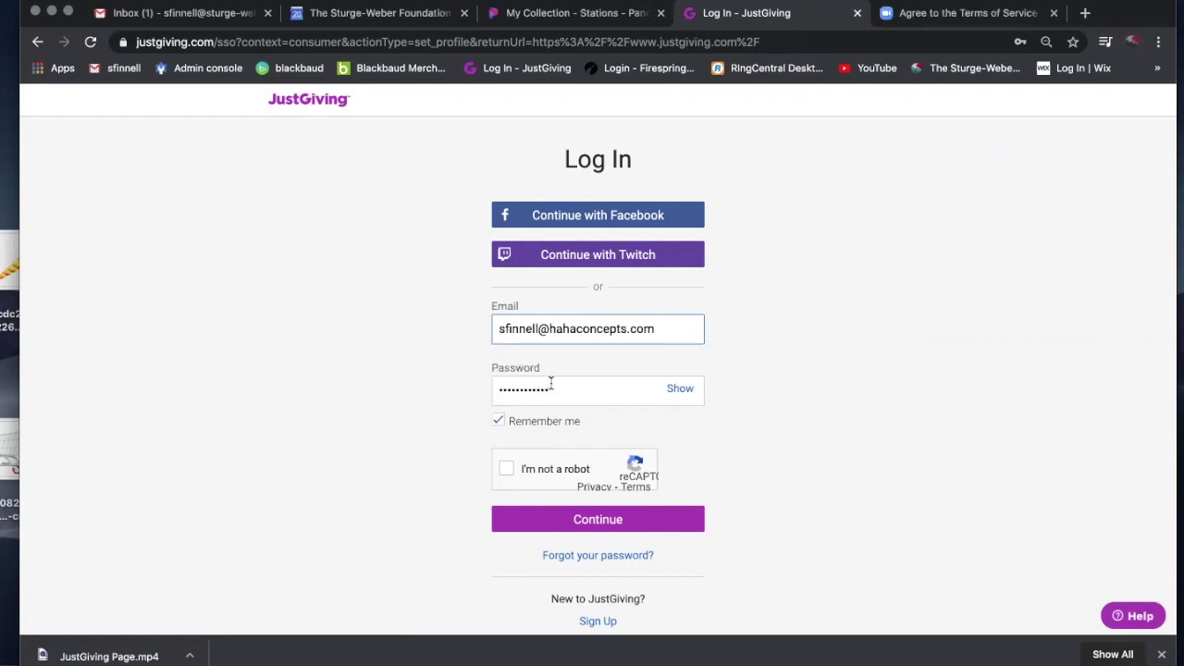
# Re-enter the account password, tick 'I'm not a robot', and submit the log-in.
pyautogui.click(551, 385)
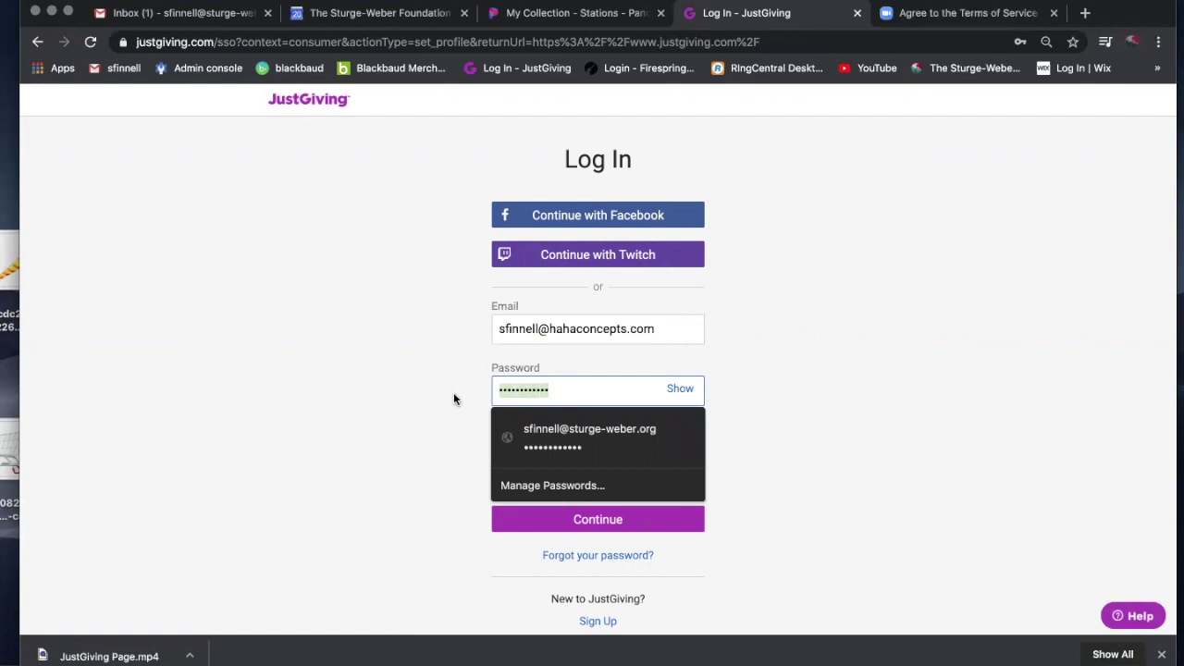
pyautogui.write('****')
pyautogui.press('BackSpace')
pyautogui.press('BackSpace')
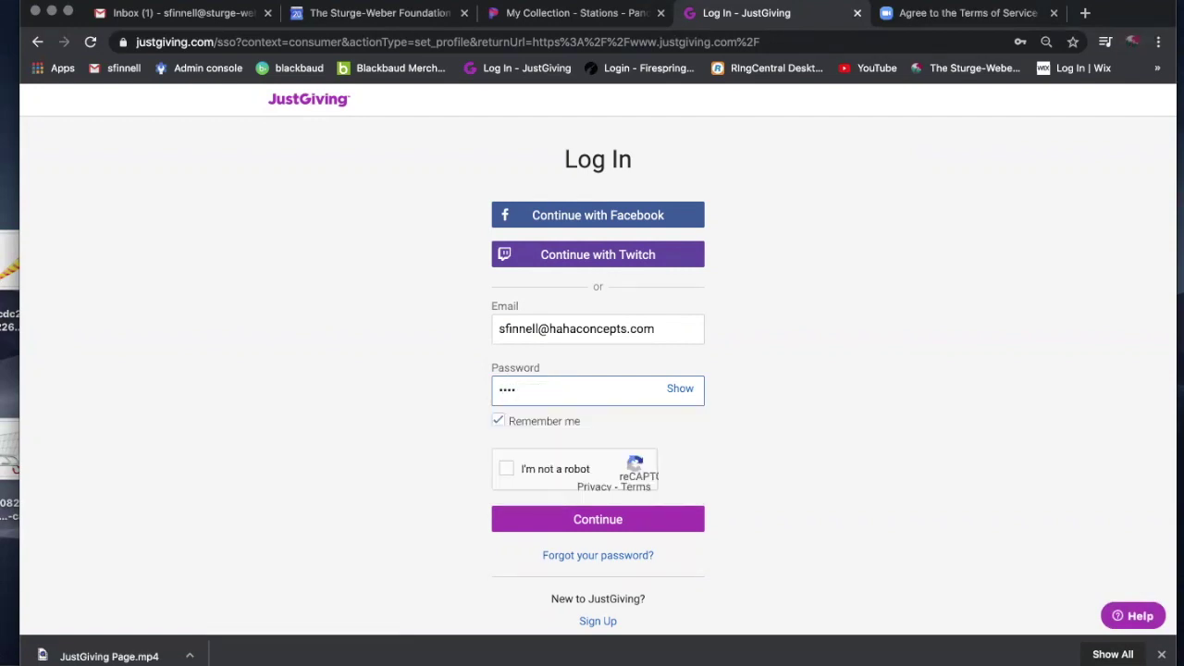
pyautogui.press('BackSpace')
pyautogui.press('BackSpace')
pyautogui.write('*******')
pyautogui.click(504, 470)
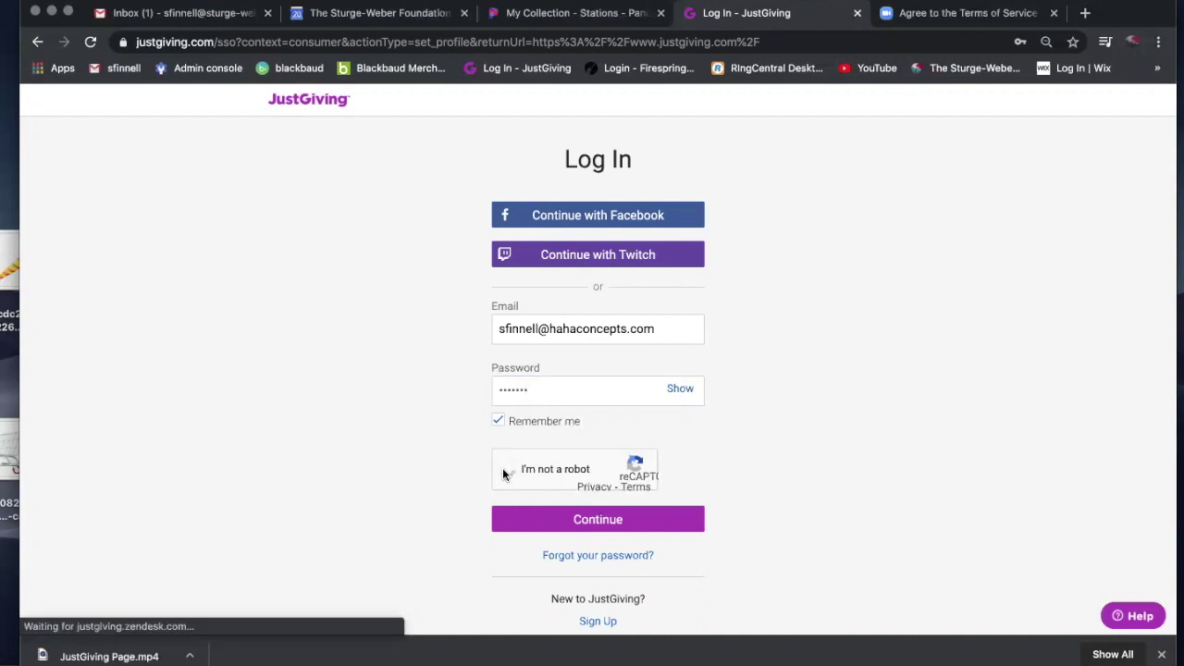
pyautogui.click(548, 520)
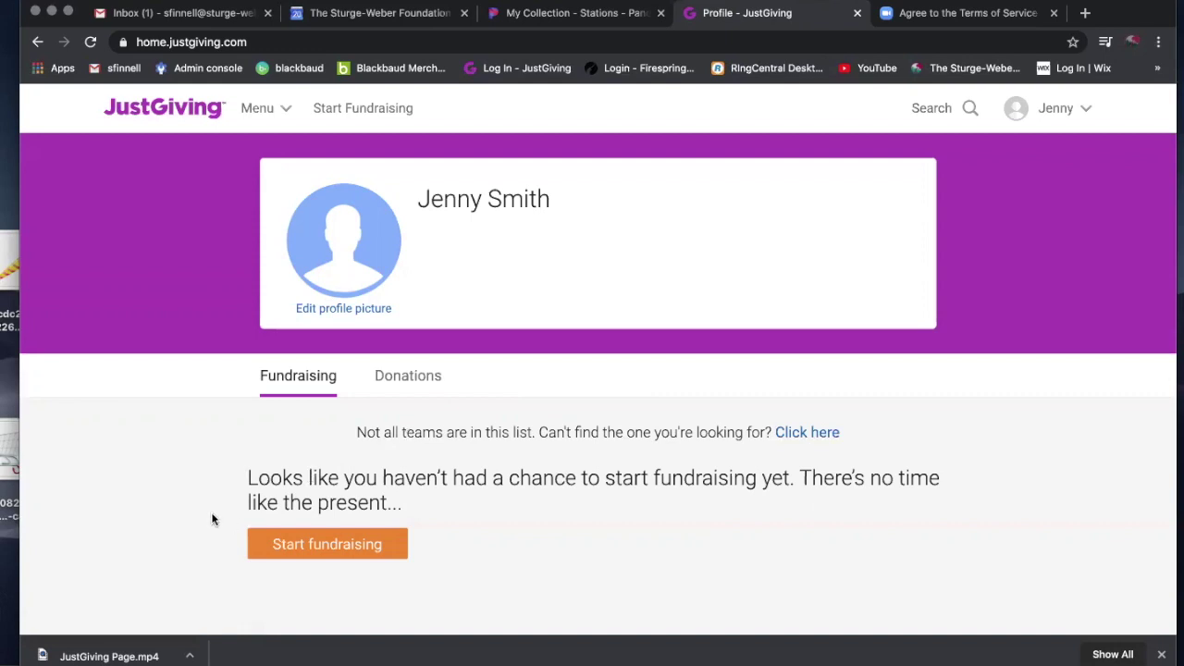
# Start a first fundraising page from the signed-in profile with Start fundraising.
pyautogui.click(286, 547)
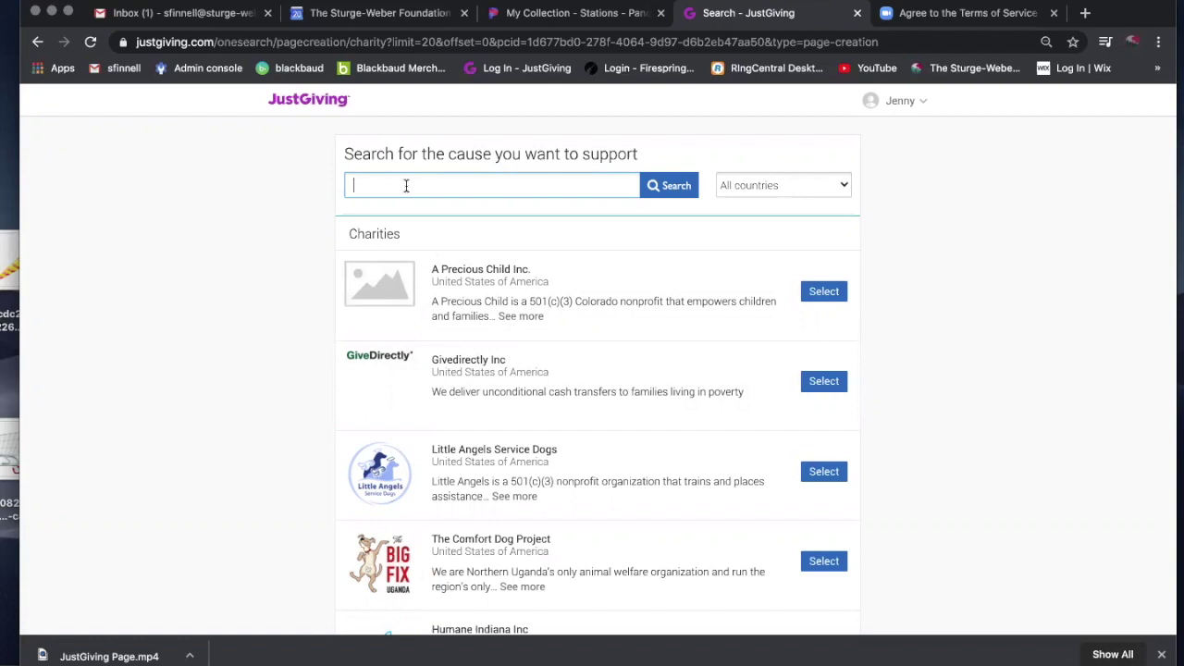
# Search causes for 'The Sturge-Weber Foundation' and select it from the Charities results.
pyautogui.write('The Sturge-Weber Foundation')
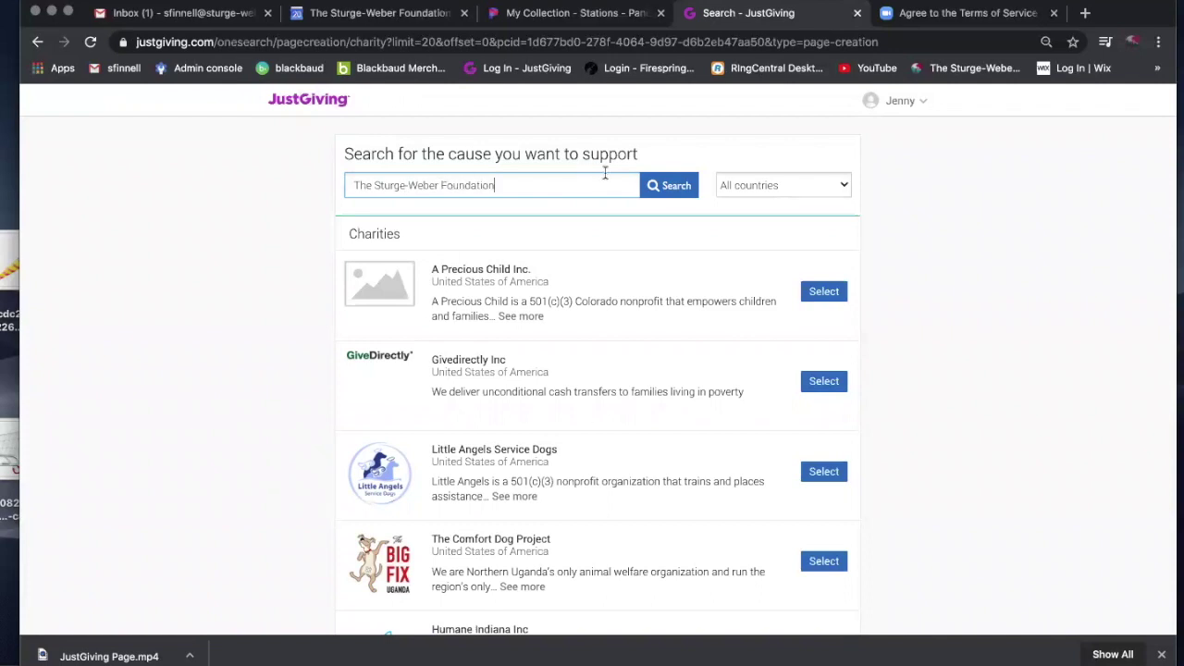
pyautogui.click(658, 191)
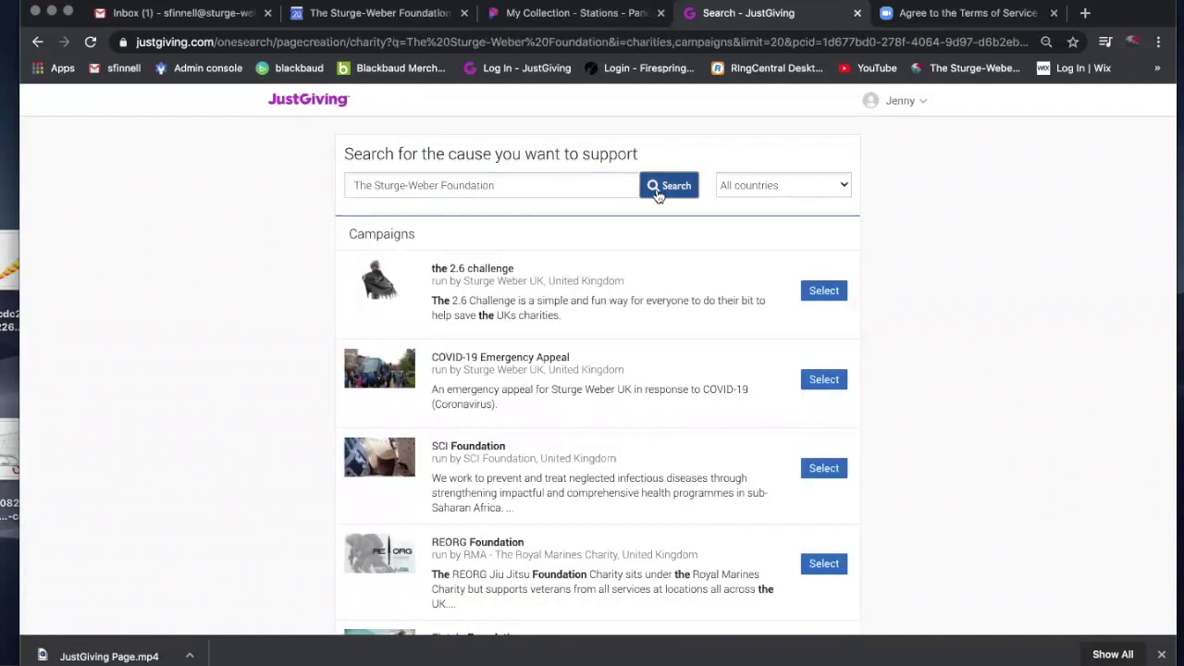
pyautogui.scroll(-9, 655, 366)
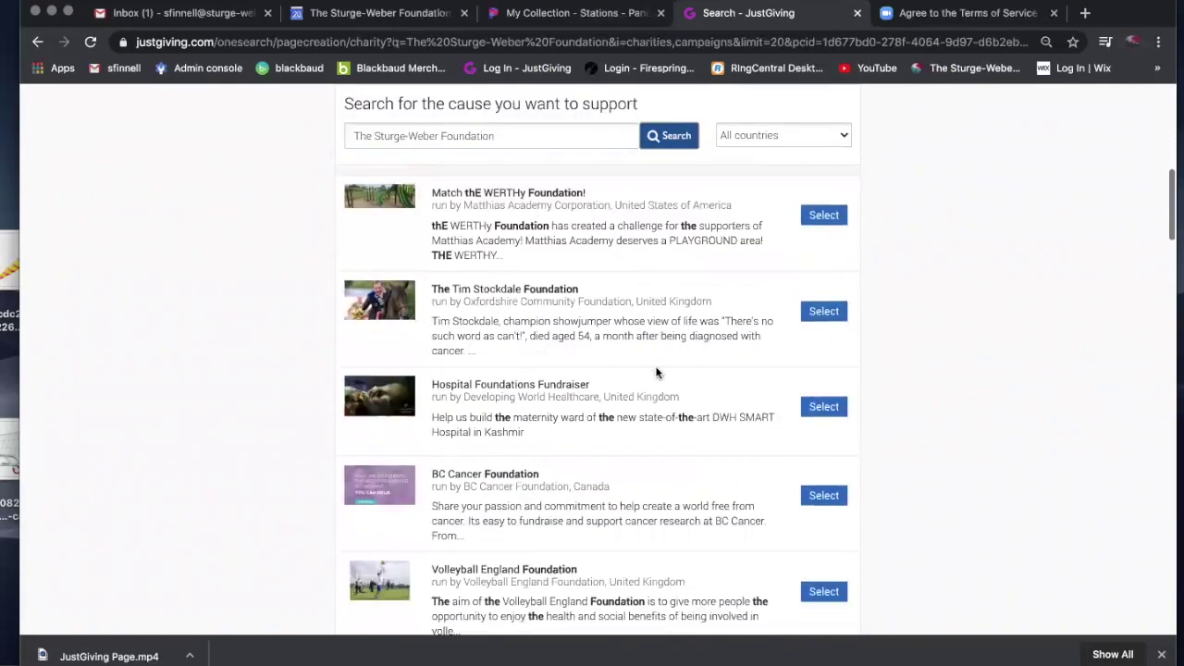
pyautogui.scroll(-8, 656, 367)
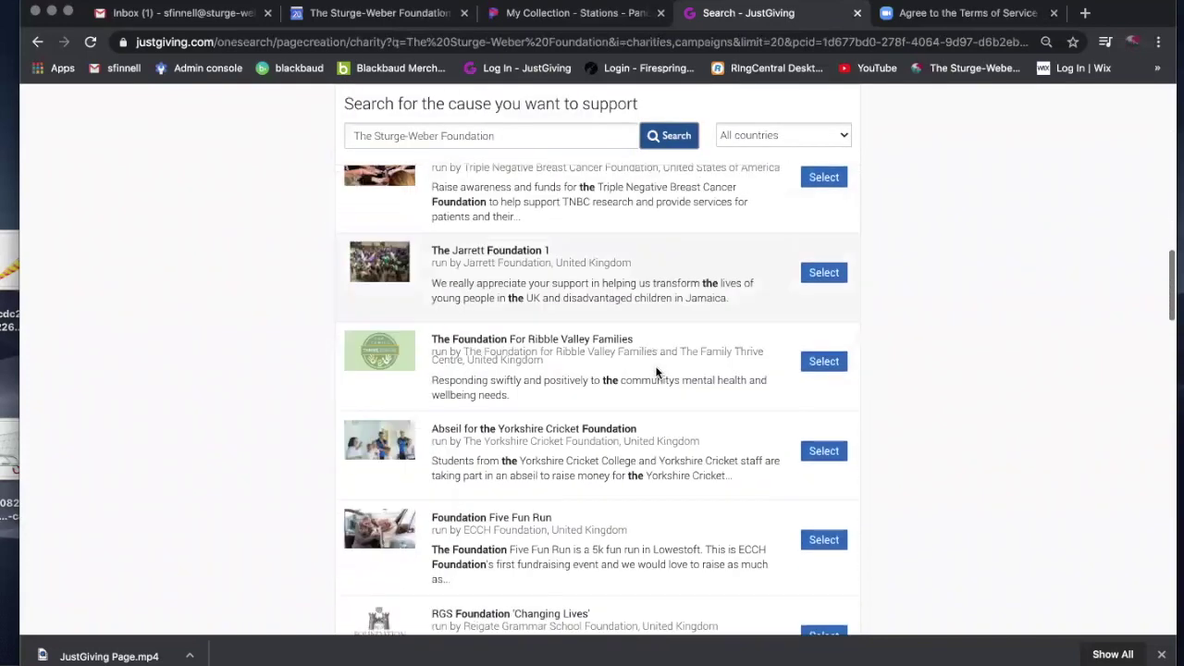
pyautogui.scroll(-3, 656, 371)
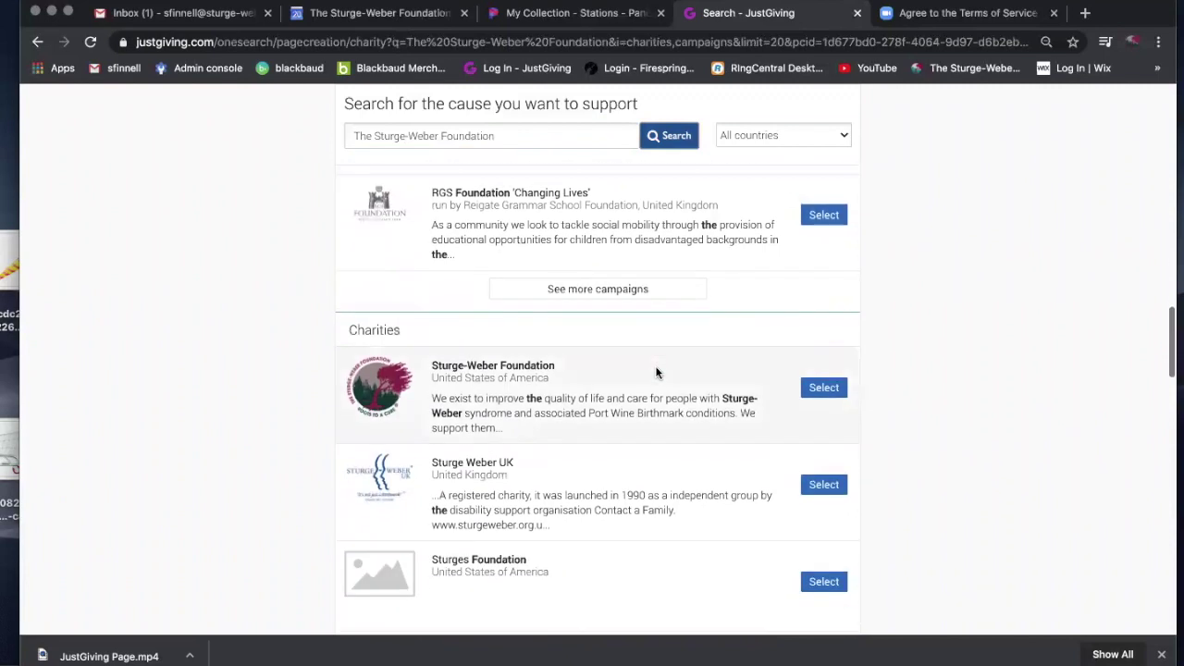
pyautogui.scroll(-1, 656, 371)
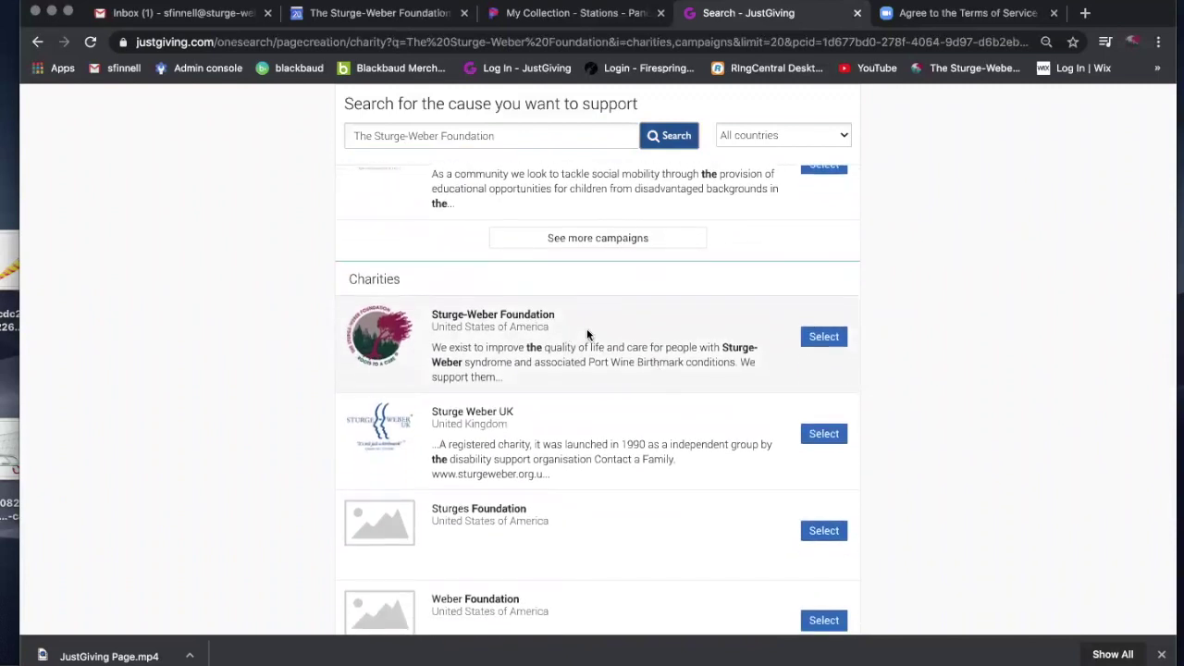
pyautogui.click(807, 339)
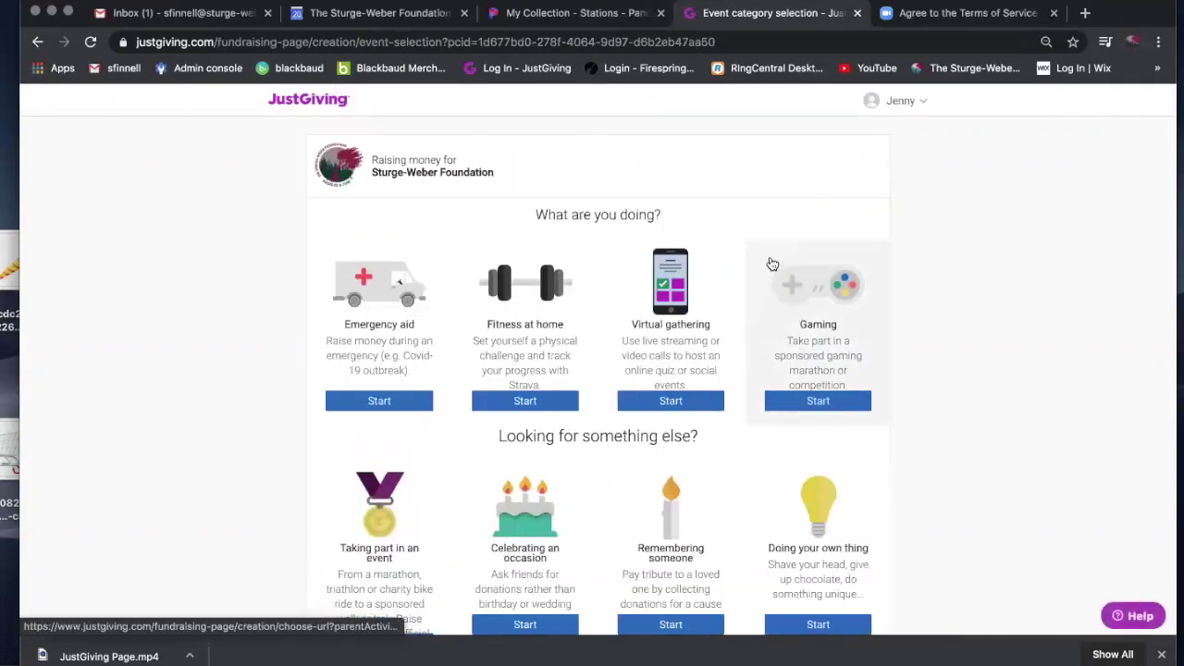
# Choose 'Celebrating an occasion' as the fundraising activity for Sturge-Weber Foundation.
pyautogui.scroll(-3, 773, 264)
pyautogui.scroll(2, 772, 265)
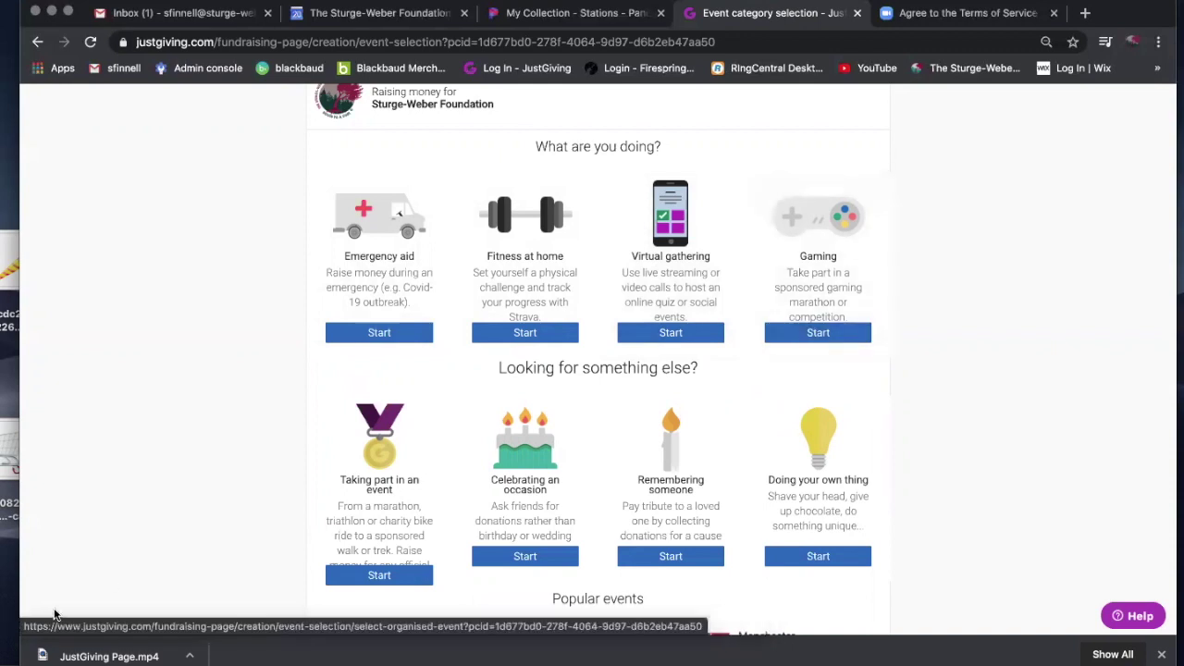
pyautogui.scroll(-2, 214, 416)
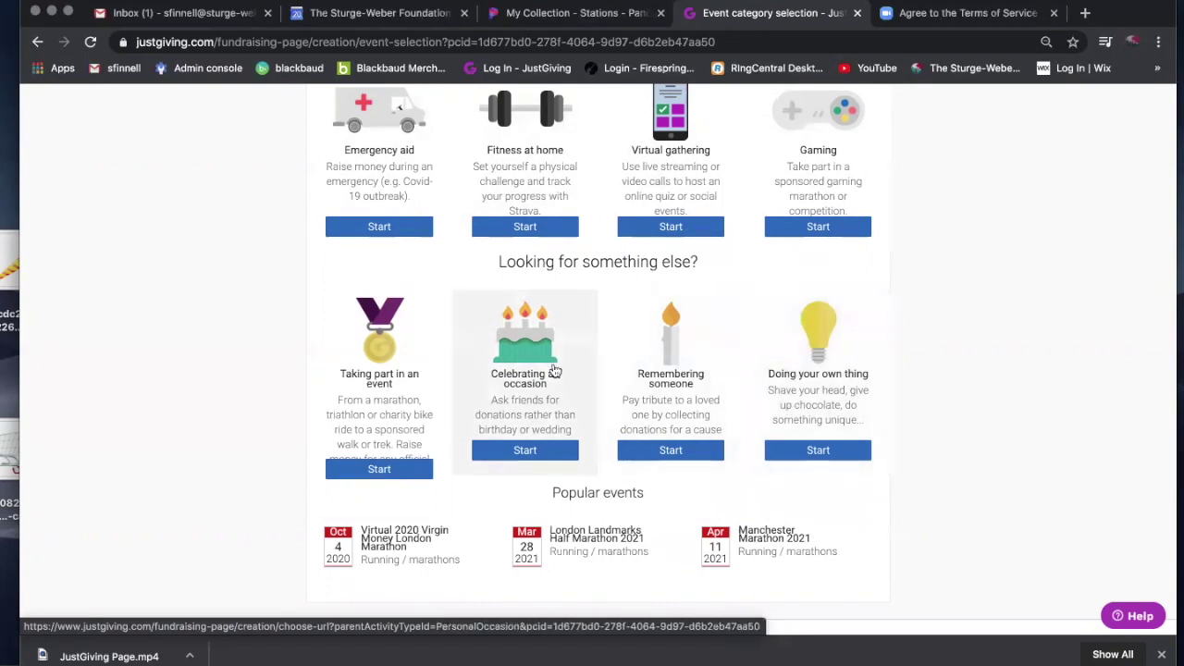
pyautogui.click(509, 455)
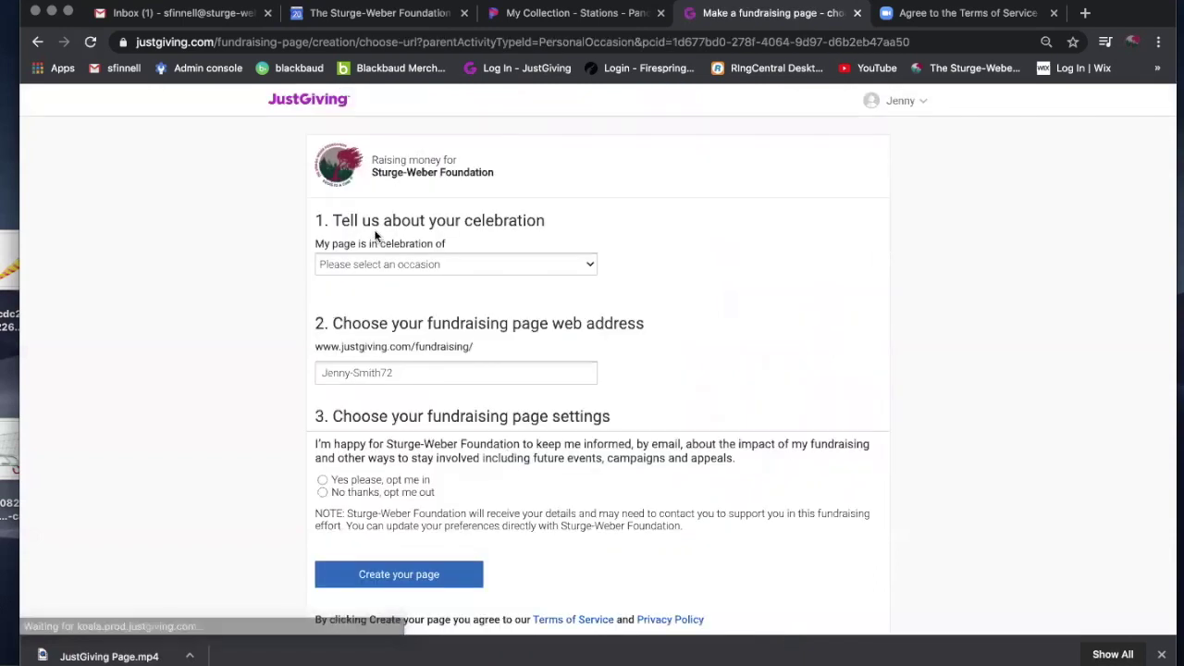
# Set the occasion to someone's birthday, autofill the person's name, and set the birthday to 1 Feb.
pyautogui.click(391, 264)
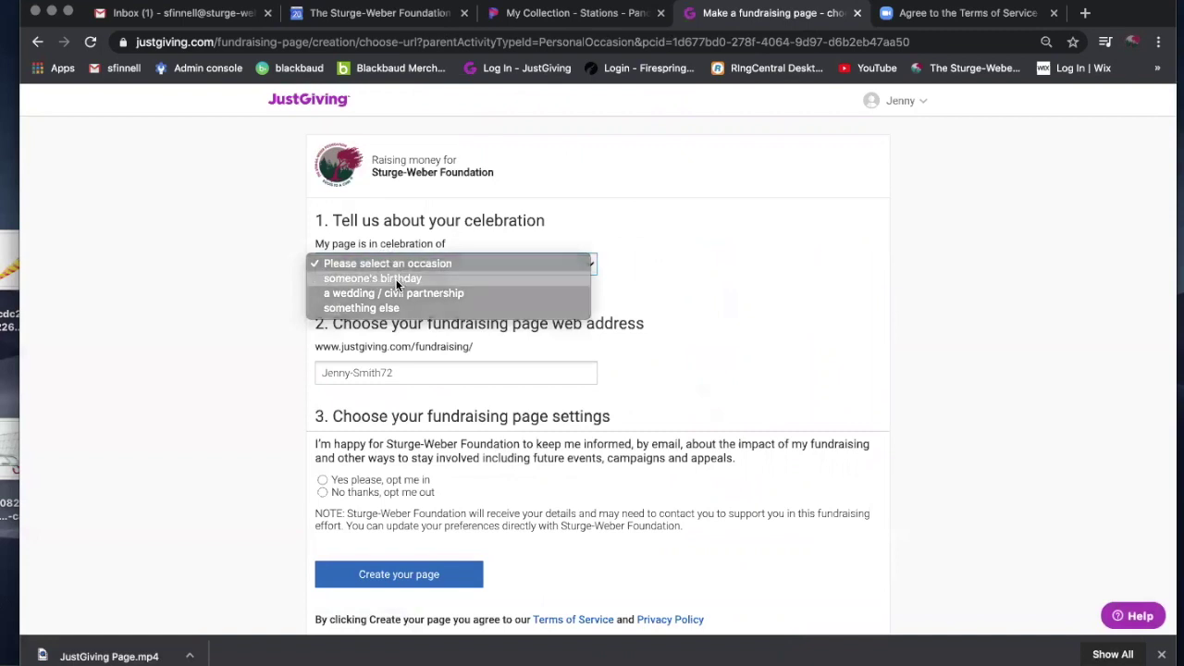
pyautogui.click(398, 279)
pyautogui.click(397, 312)
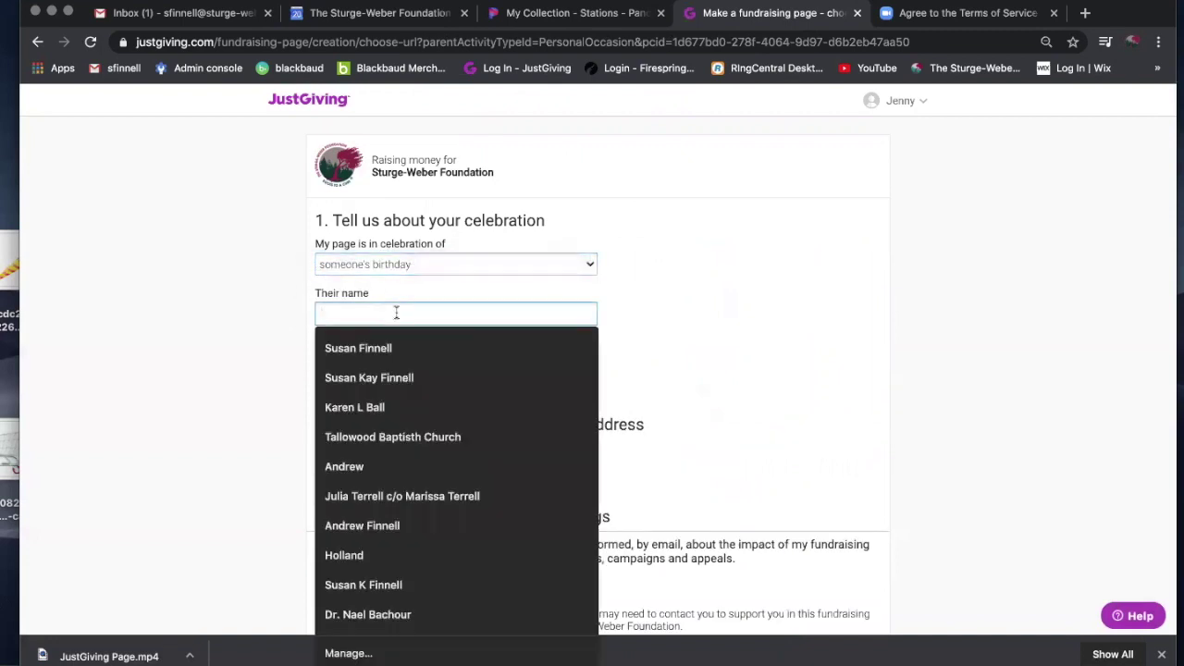
pyautogui.click(356, 349)
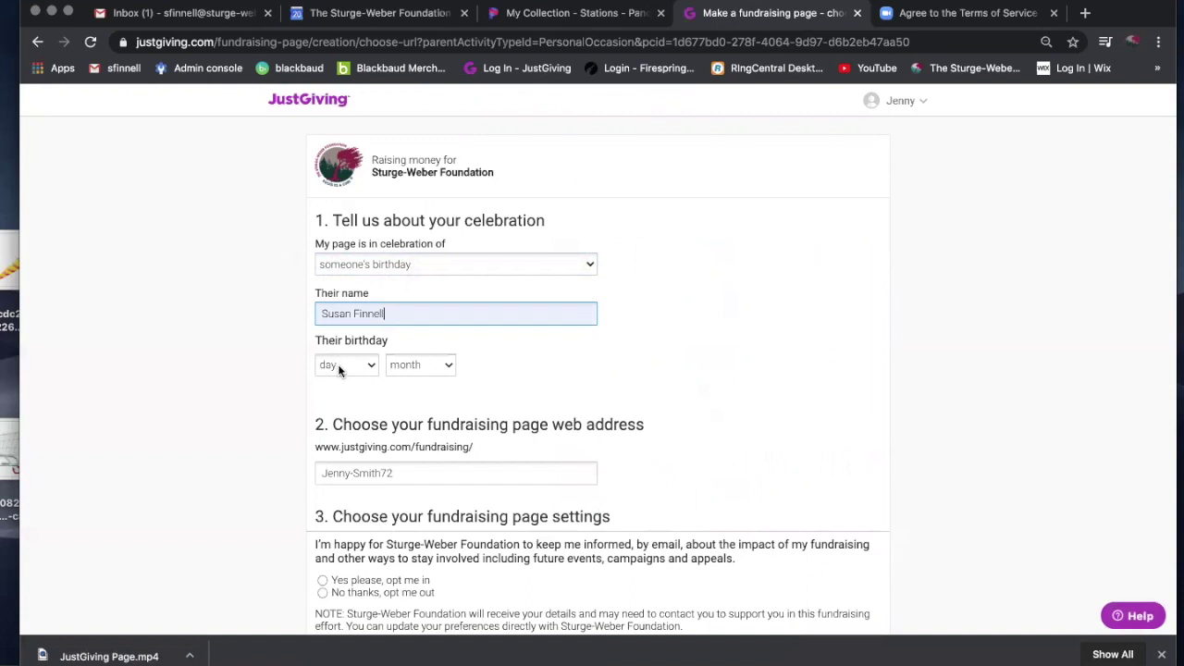
pyautogui.click(338, 364)
pyautogui.click(338, 379)
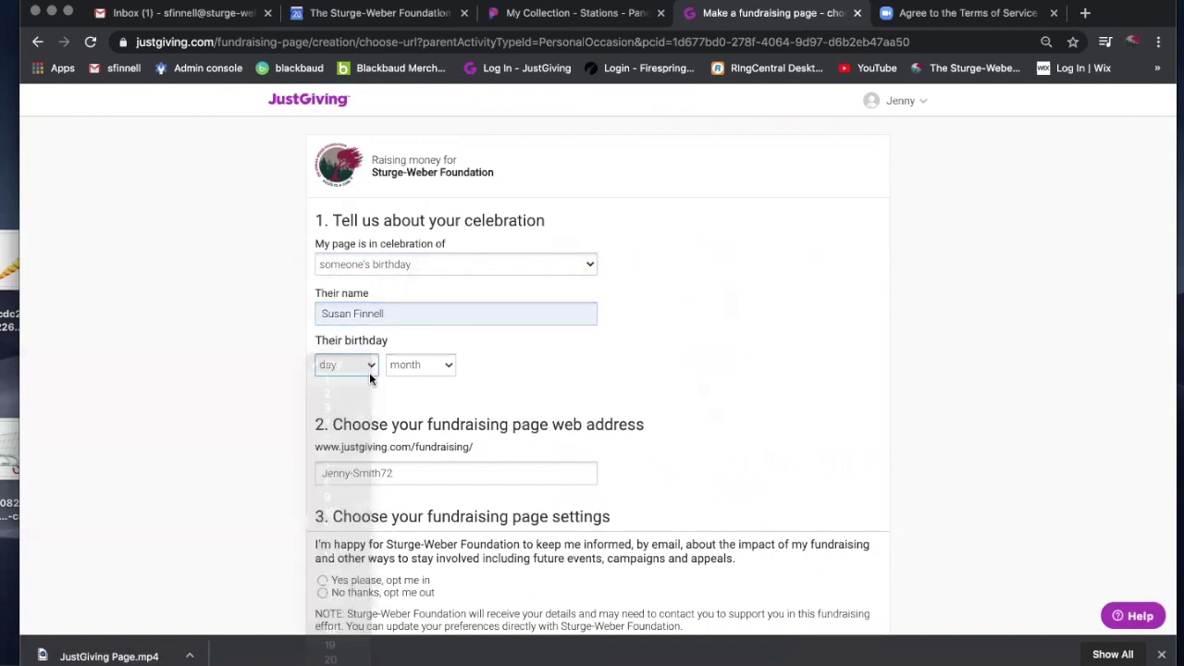
pyautogui.click(407, 366)
pyautogui.click(409, 394)
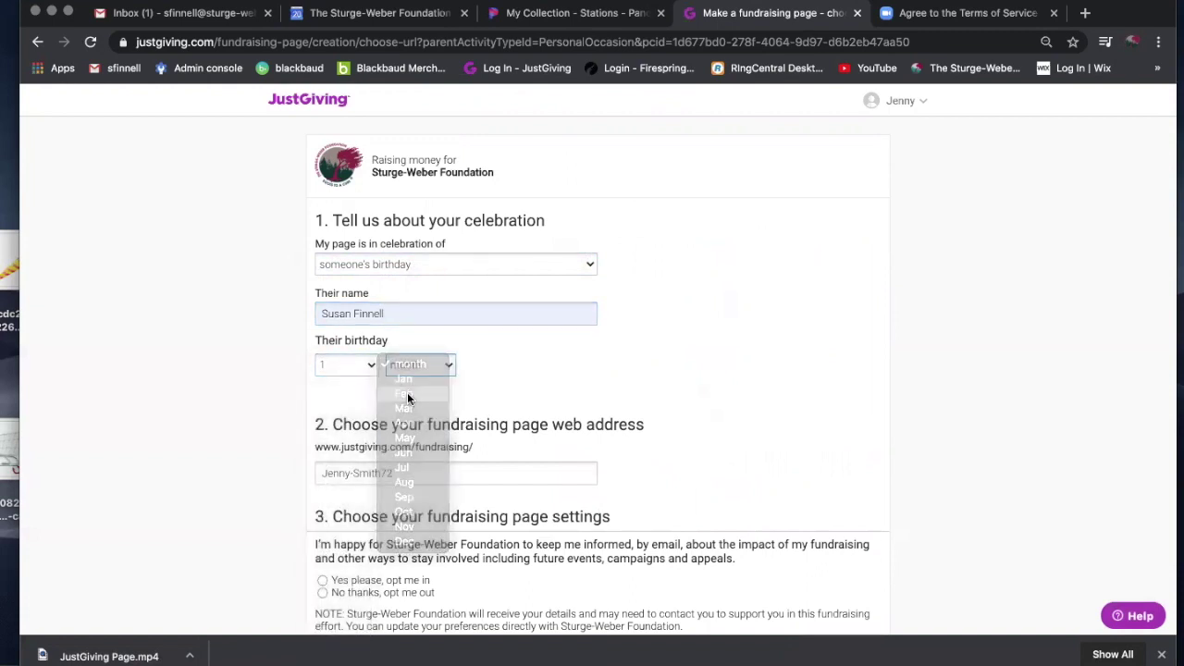
# Check the fundraising page web address and create the birthday page.
pyautogui.scroll(-1, 338, 450)
pyautogui.scroll(-1, 338, 450)
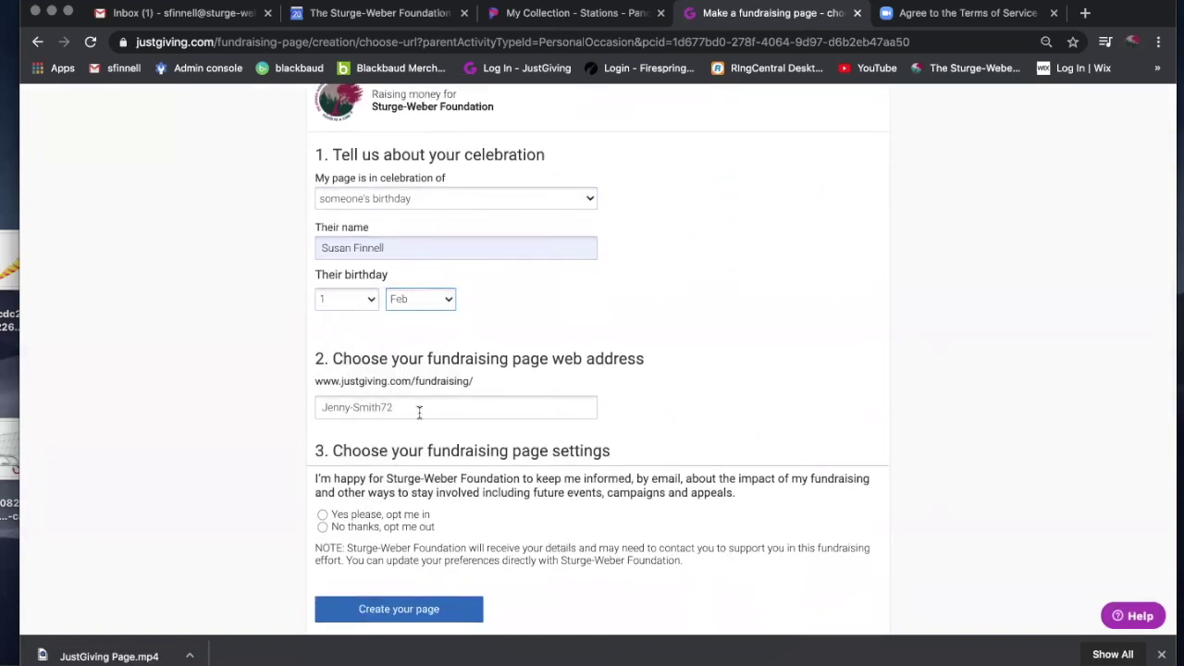
pyautogui.click(410, 407)
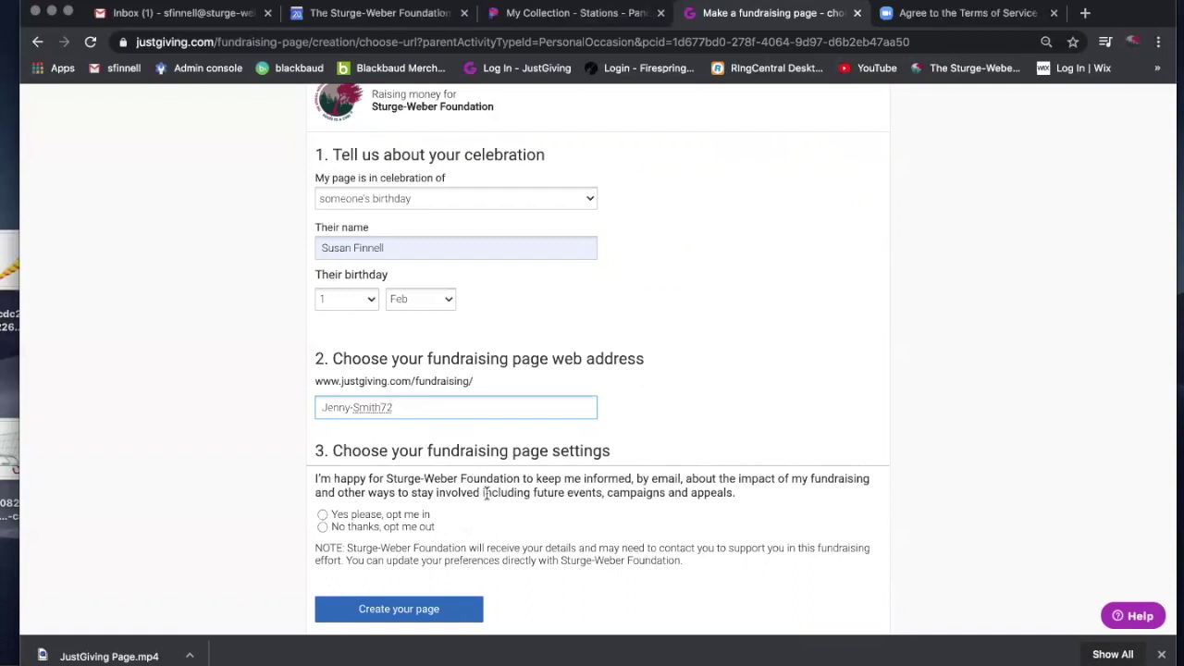
pyautogui.scroll(-2, 486, 493)
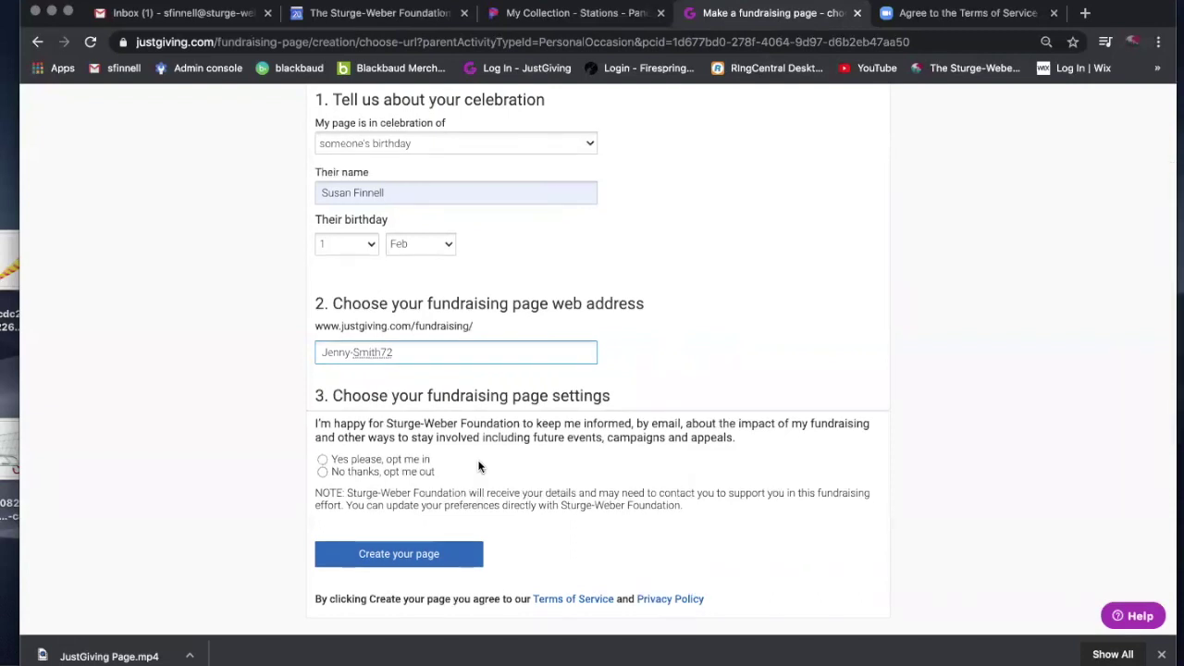
pyautogui.click(395, 559)
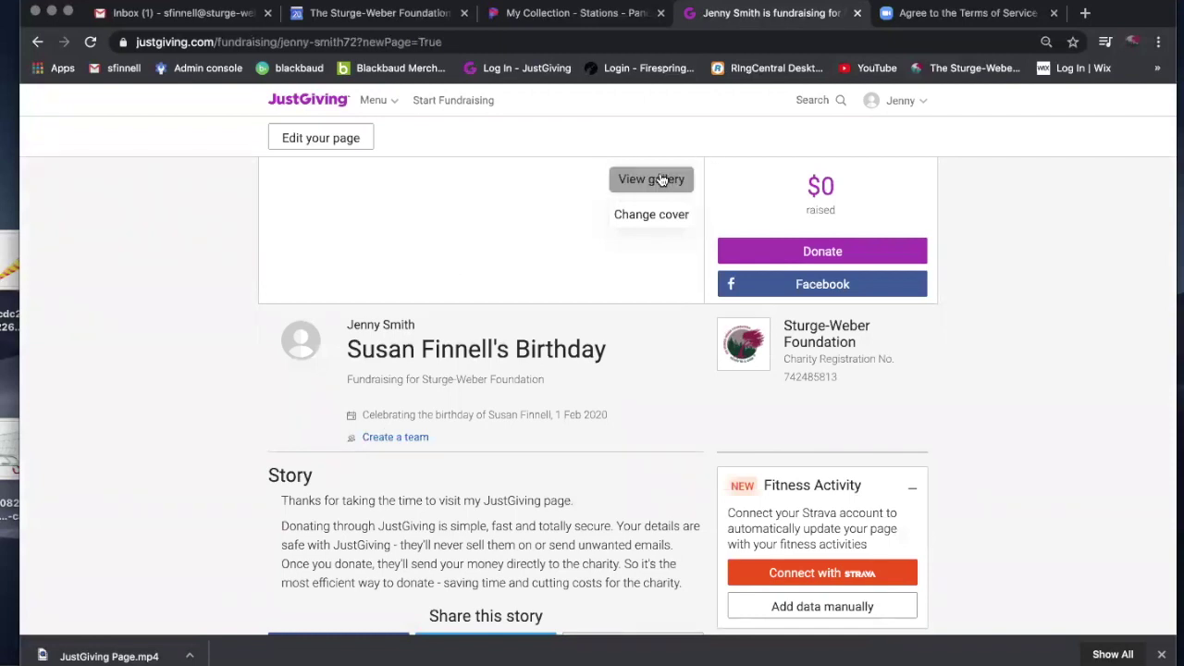
# Review the Personalise your page form and save it with the birthday headline and 1800.00 USD goal.
pyautogui.click(640, 220)
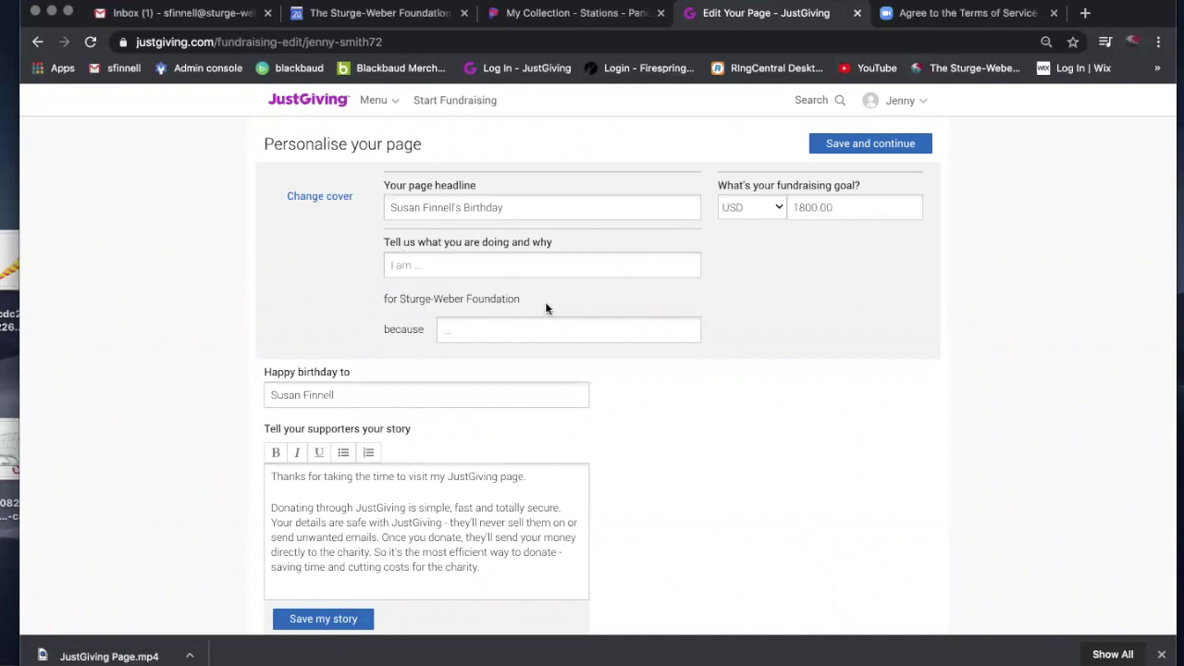
pyautogui.scroll(-3, 546, 308)
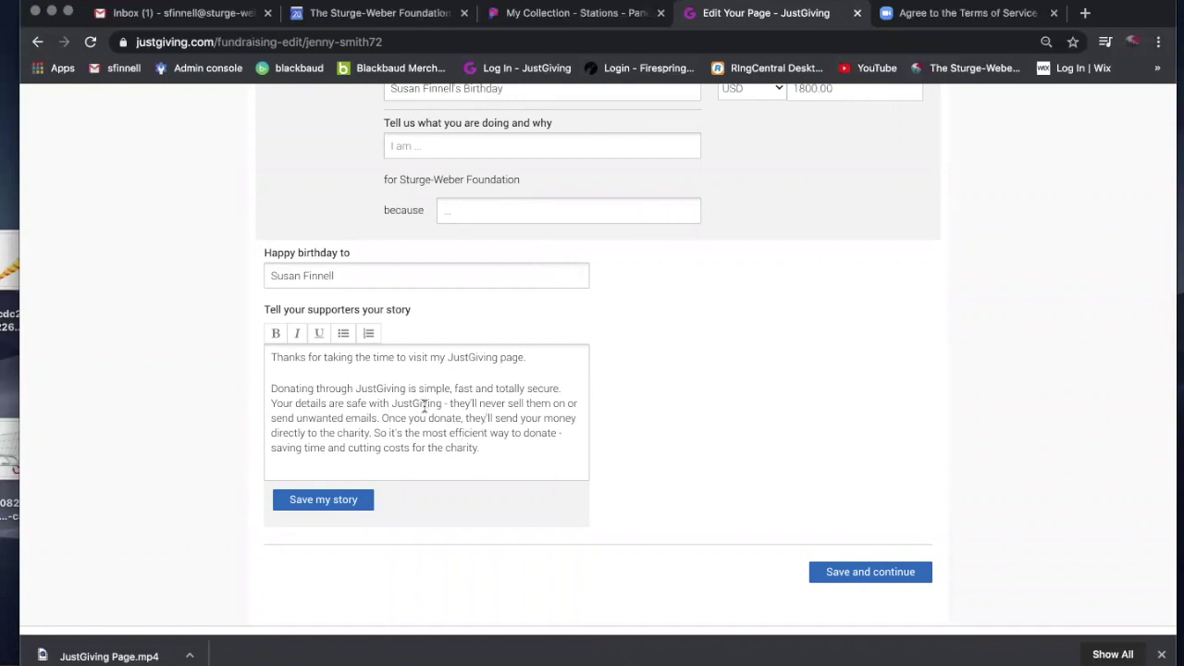
pyautogui.scroll(2, 425, 407)
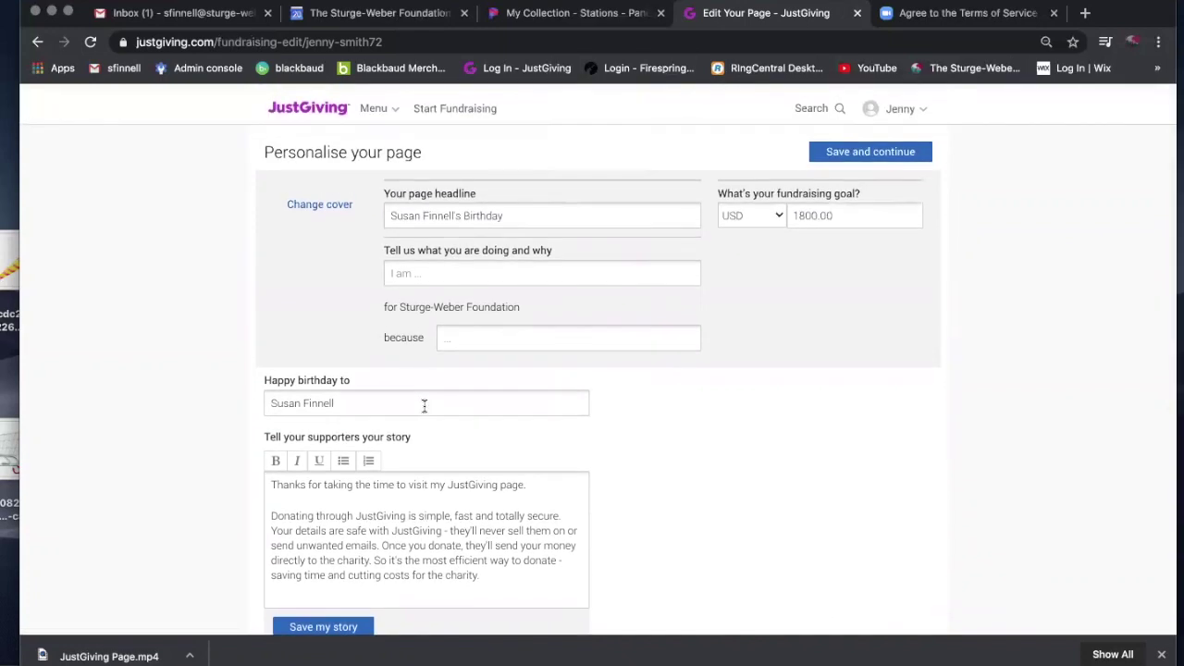
pyautogui.click(842, 145)
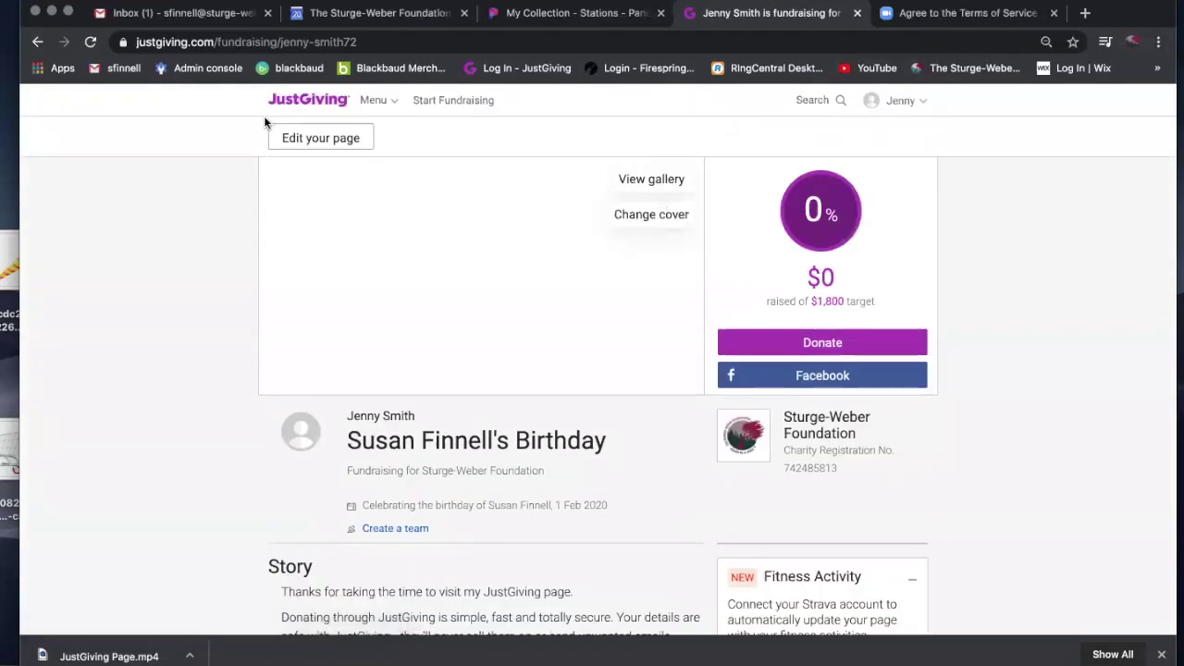
# View and close the page's Media Gallery, then open the page's management dashboard via Edit your page.
pyautogui.click(620, 184)
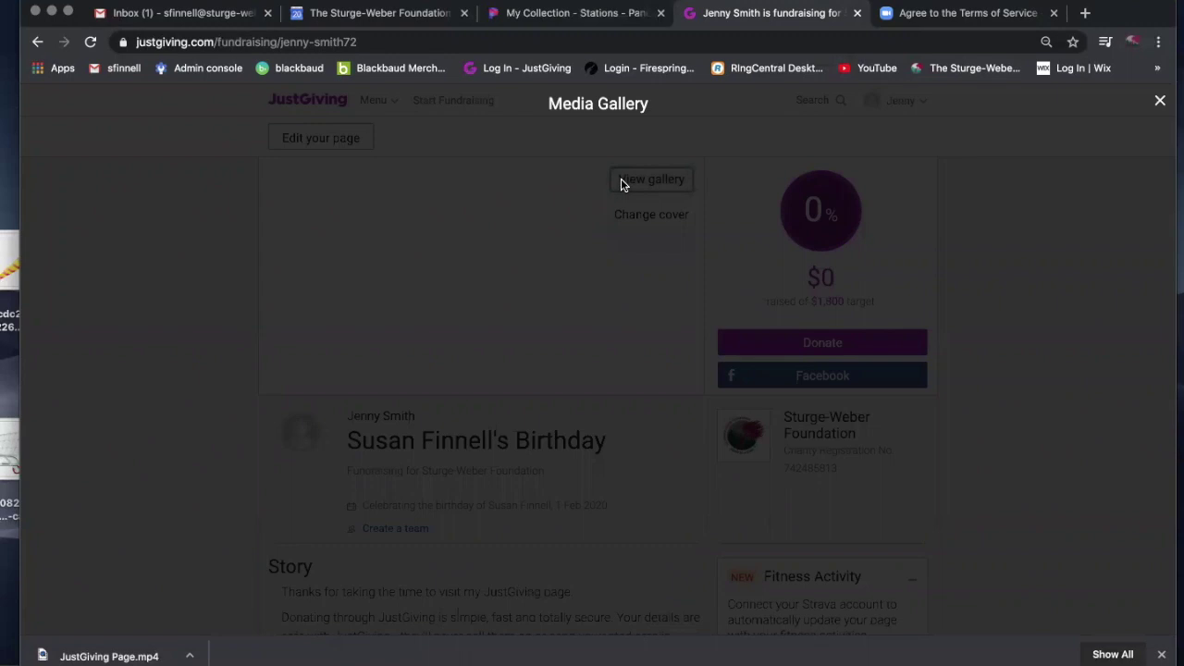
pyautogui.click(1159, 100)
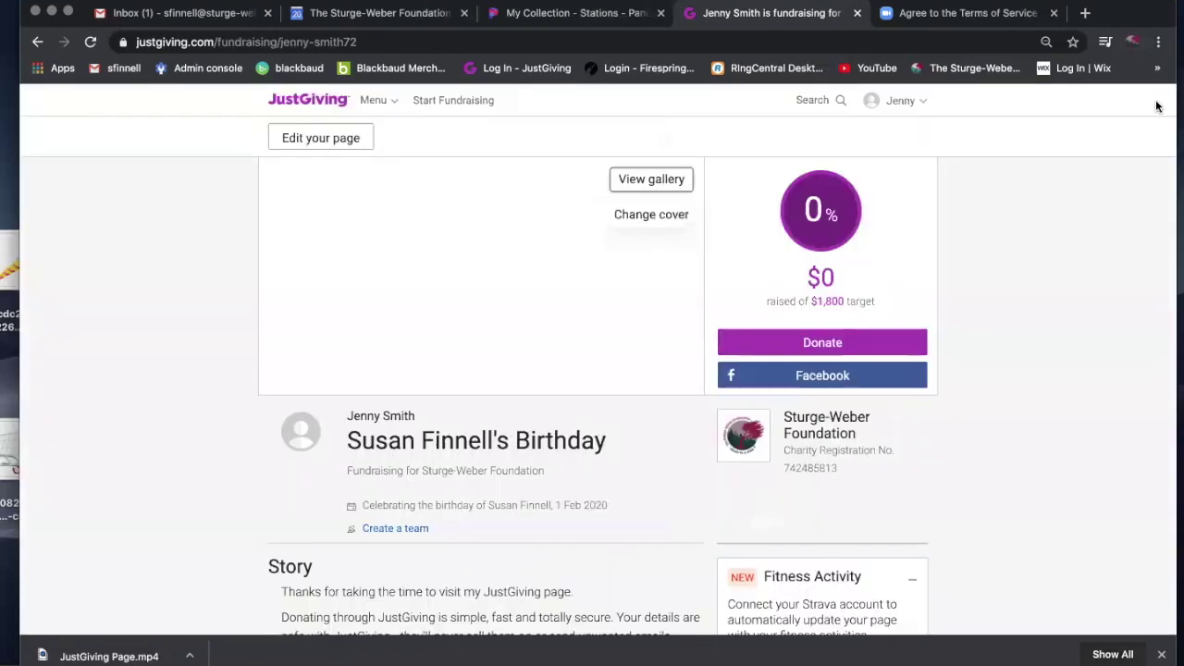
pyautogui.click(282, 141)
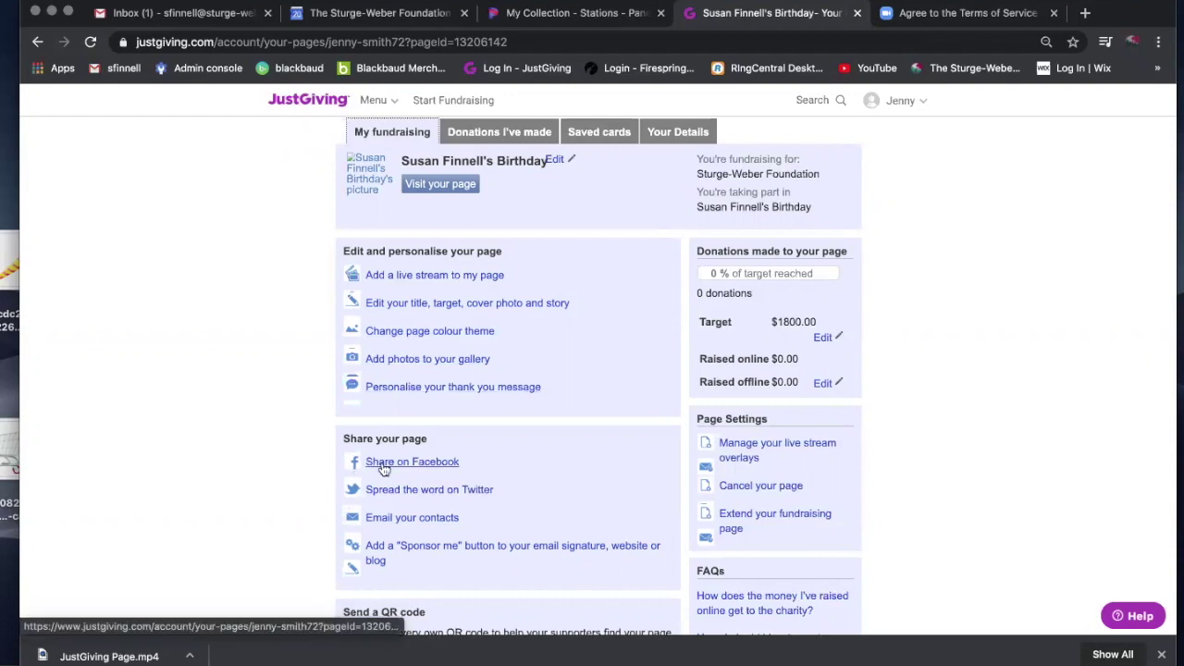
pyautogui.scroll(-1, 384, 469)
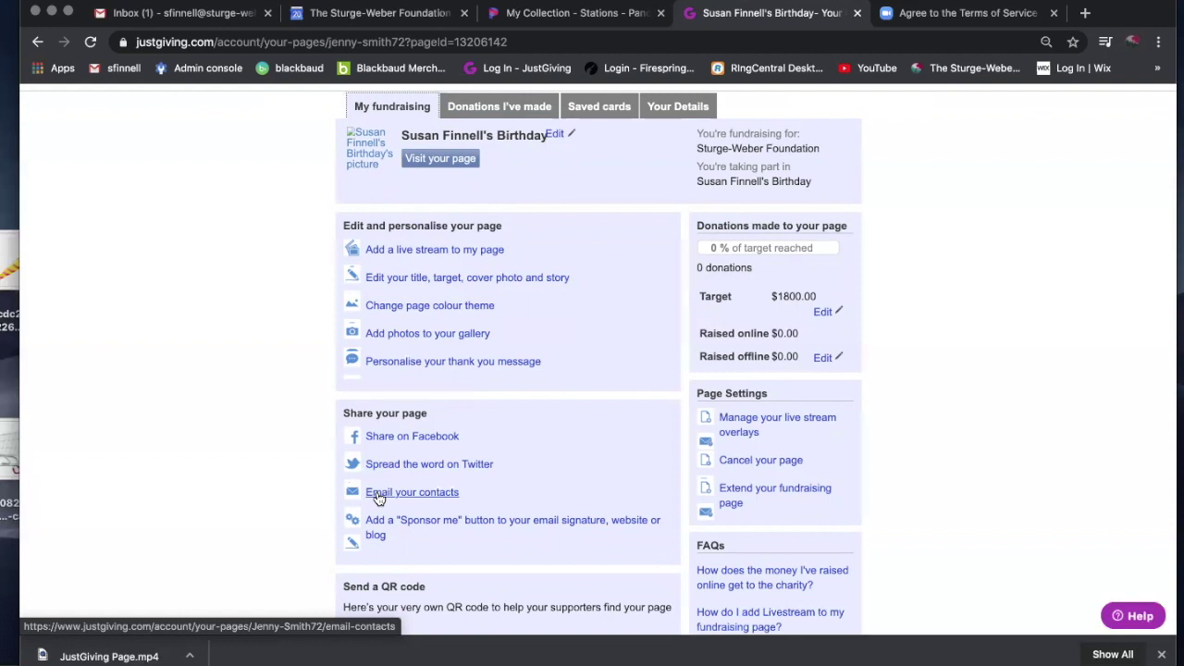
pyautogui.scroll(-1, 378, 499)
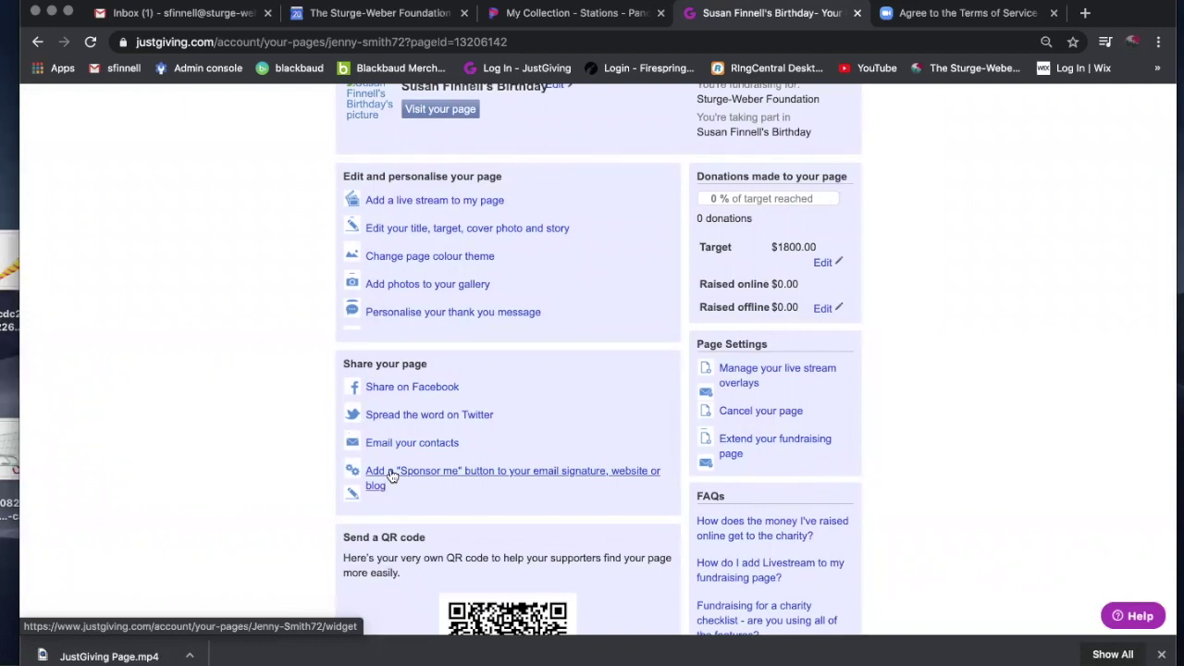
pyautogui.scroll(-3, 431, 494)
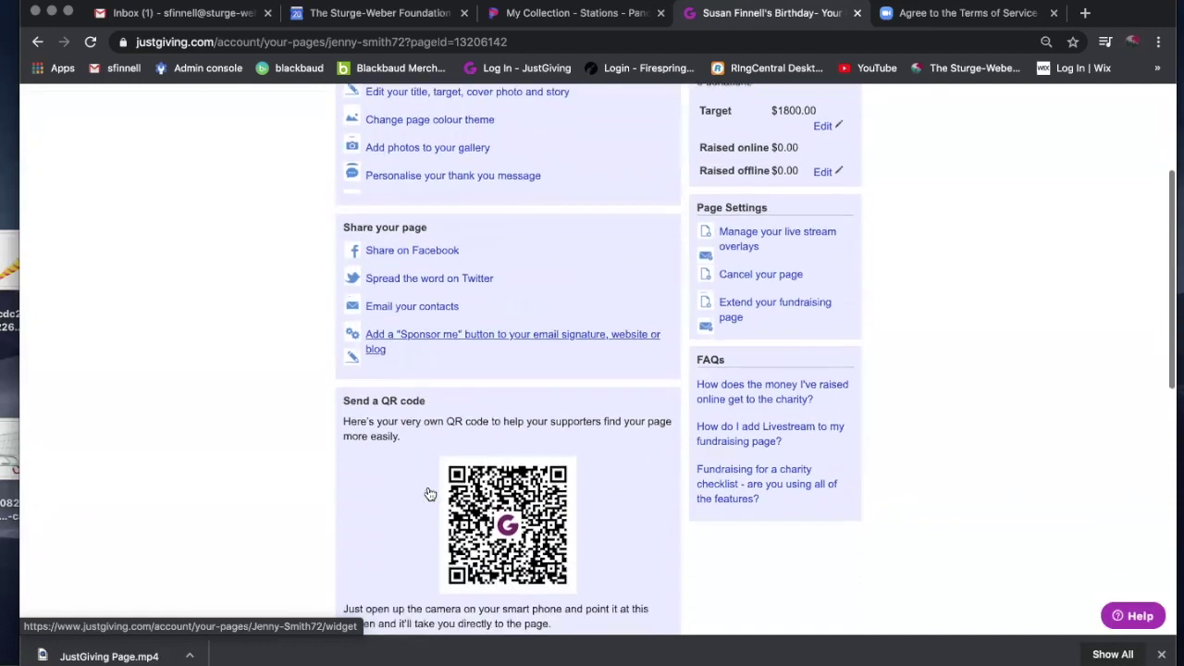
pyautogui.scroll(-2, 431, 495)
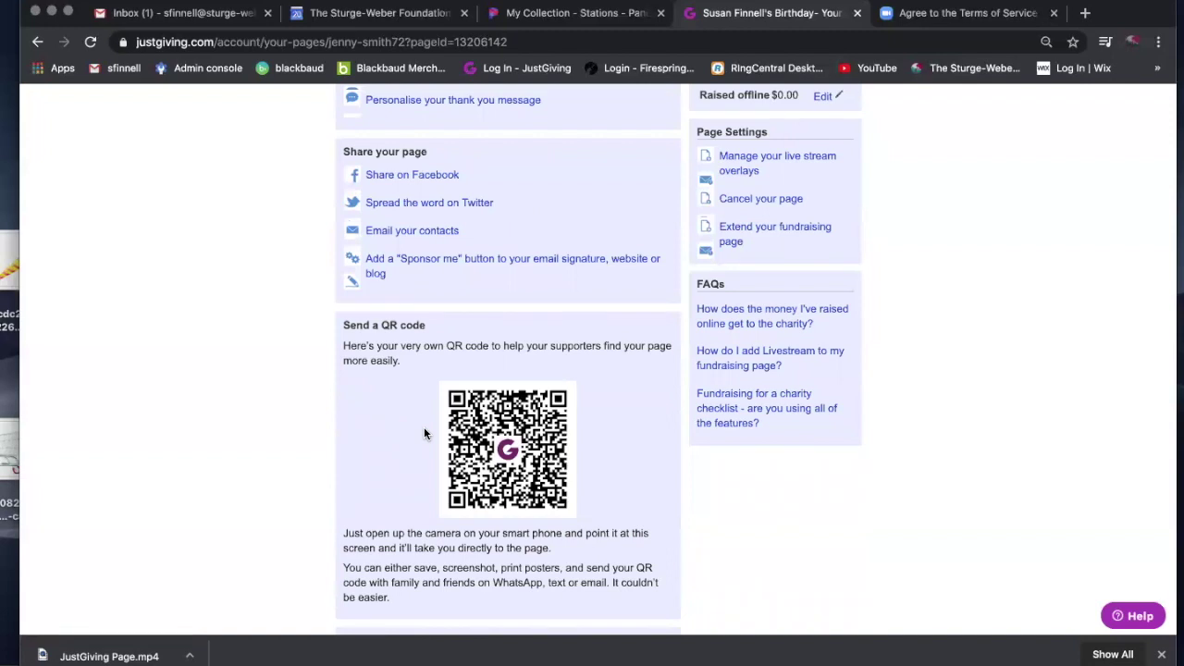
pyautogui.scroll(-5, 424, 433)
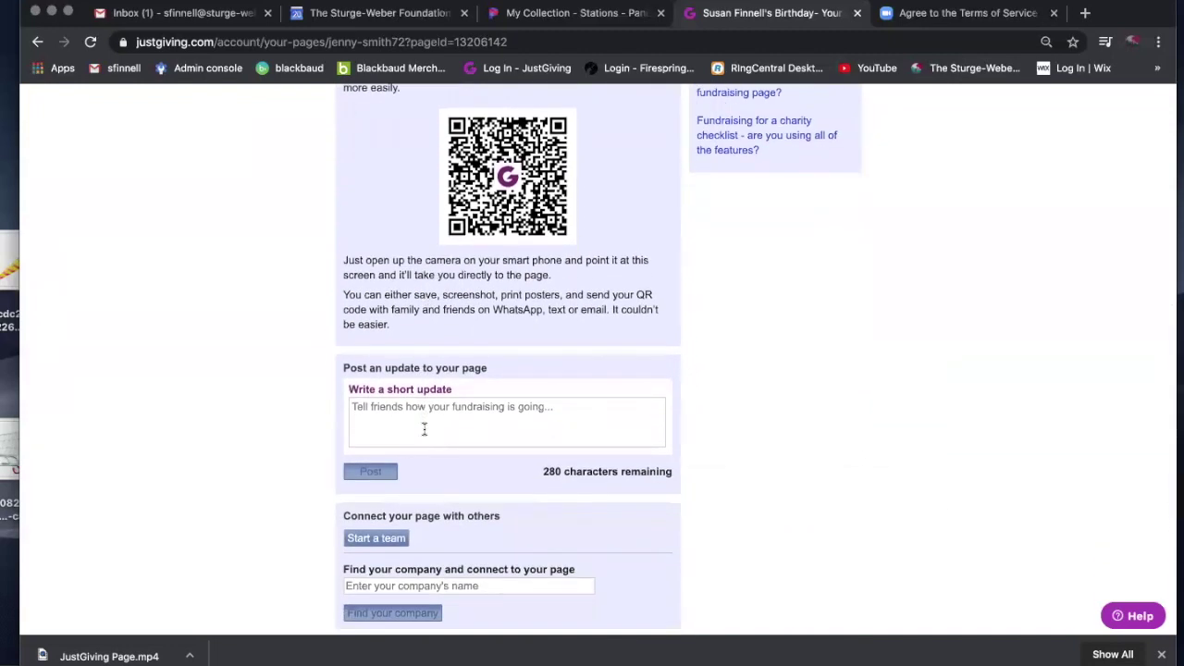
pyautogui.scroll(-4, 424, 429)
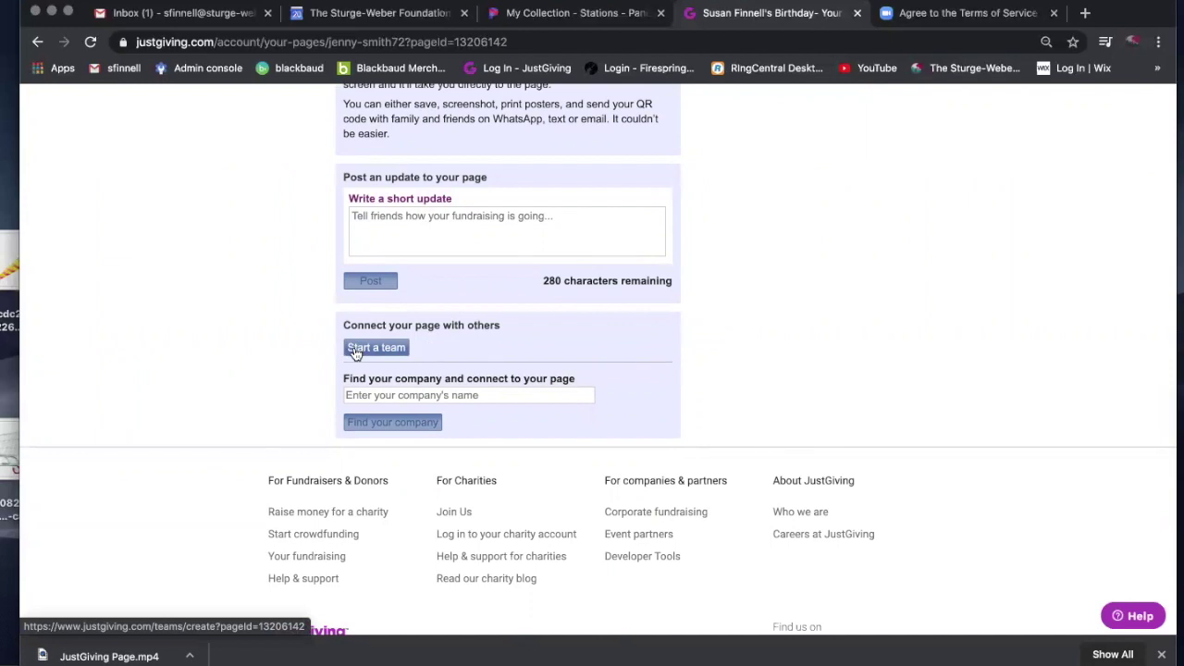
# Start a team from 'Connect your page with others' to open the Create a team form.
pyautogui.click(354, 349)
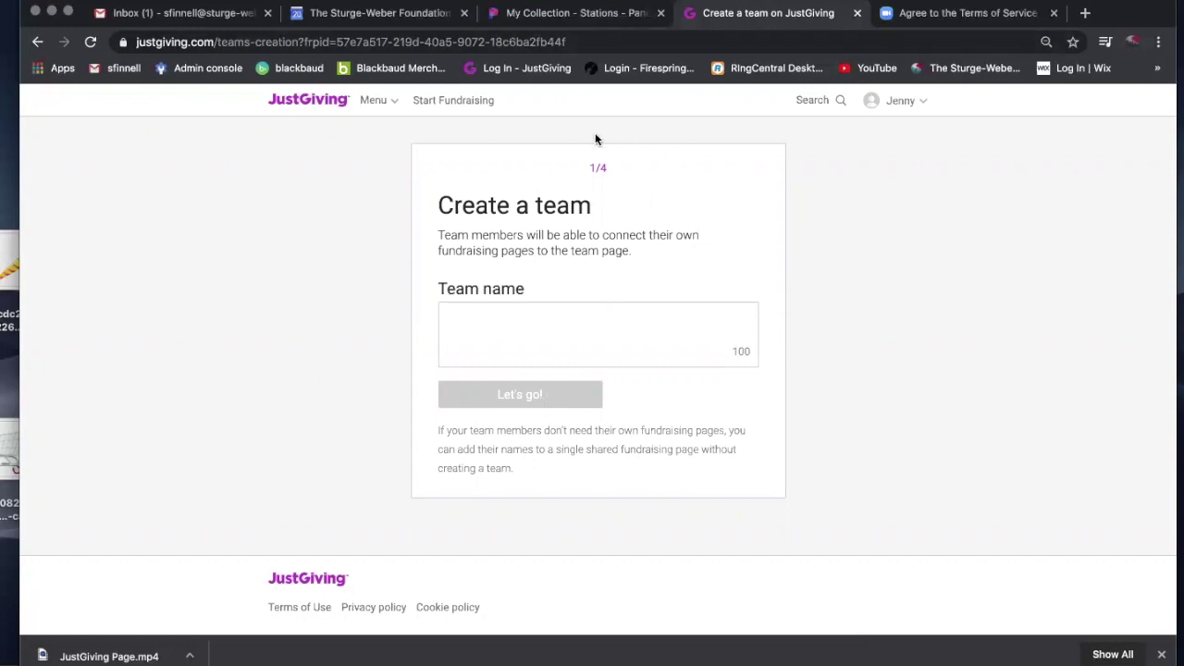
# Go back from the unfilled team form and scroll to the top of the My fundraising dashboard.
pyautogui.click(38, 42)
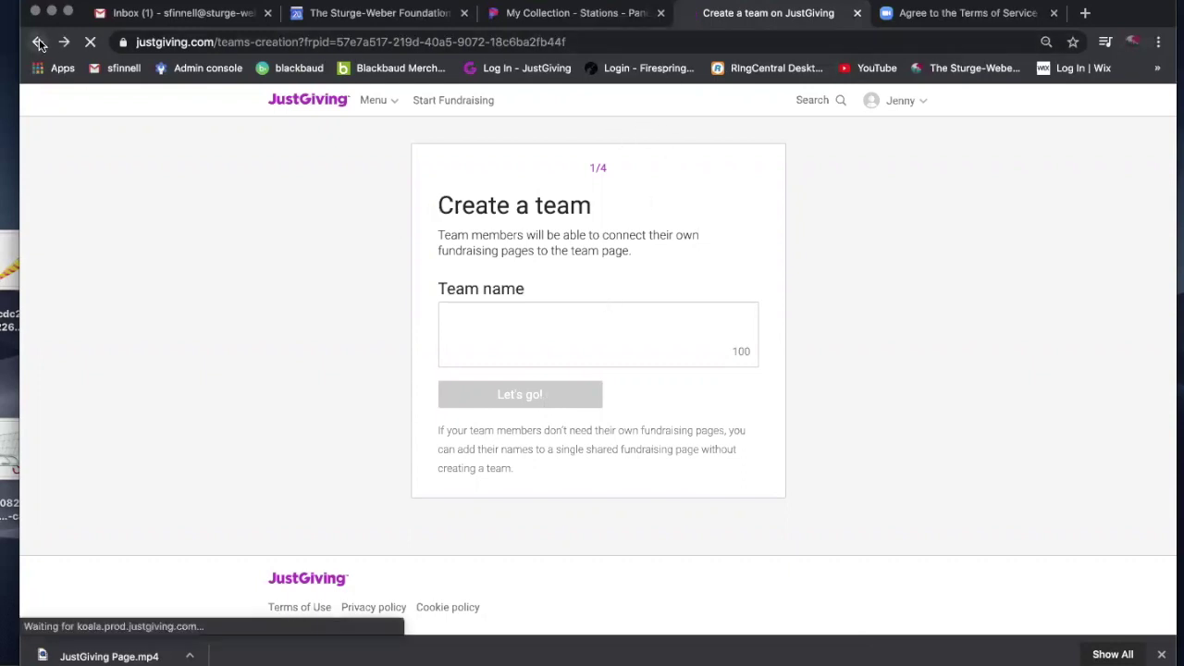
pyautogui.scroll(5, 208, 296)
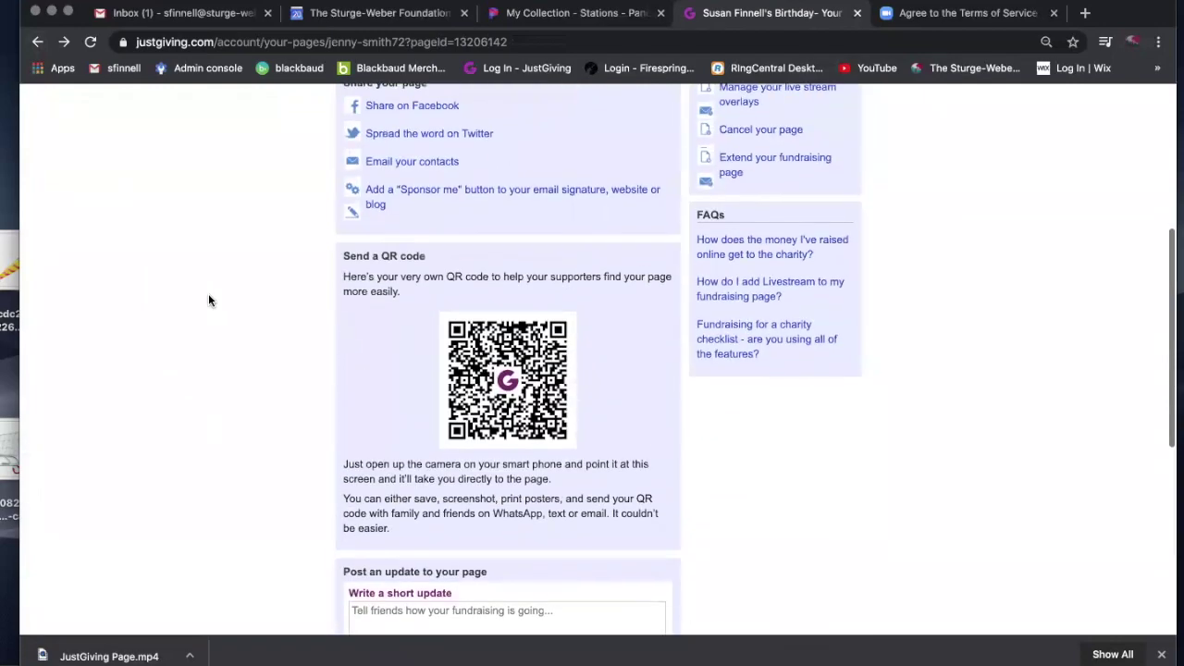
pyautogui.scroll(4, 210, 300)
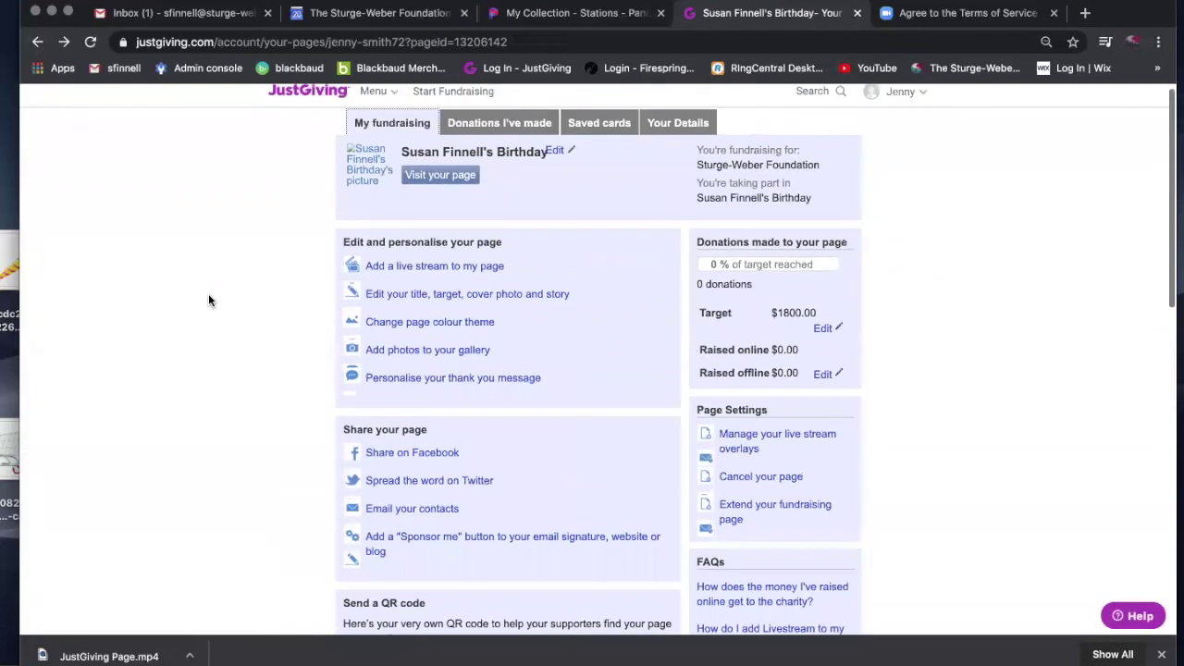
pyautogui.scroll(1, 208, 300)
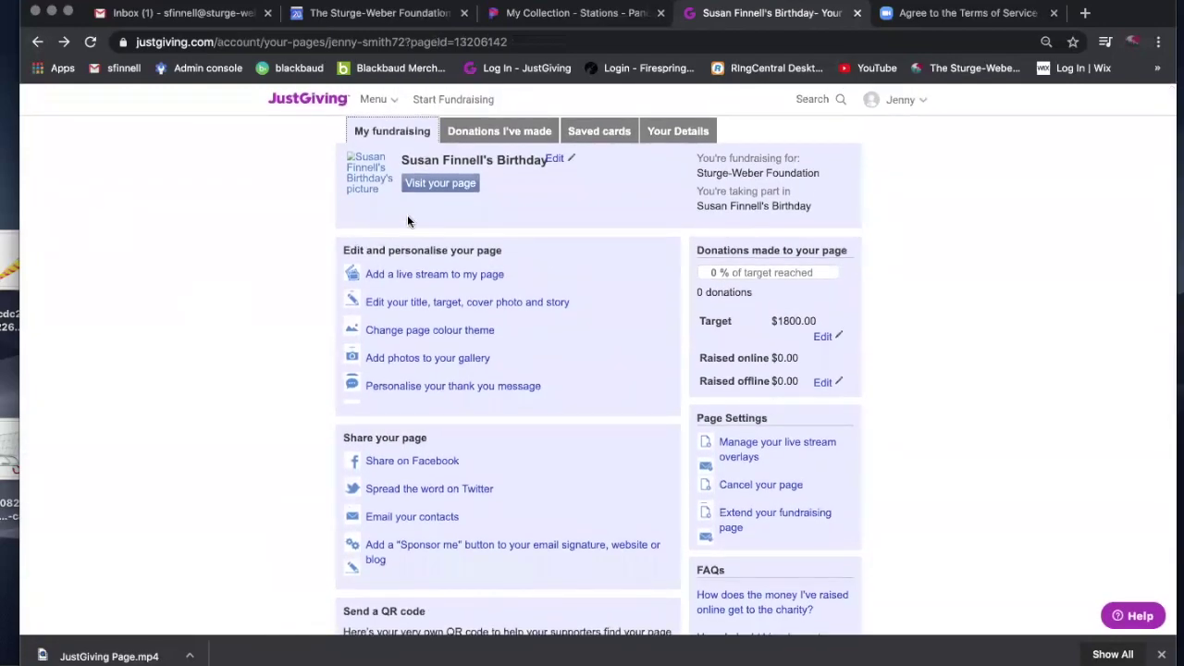